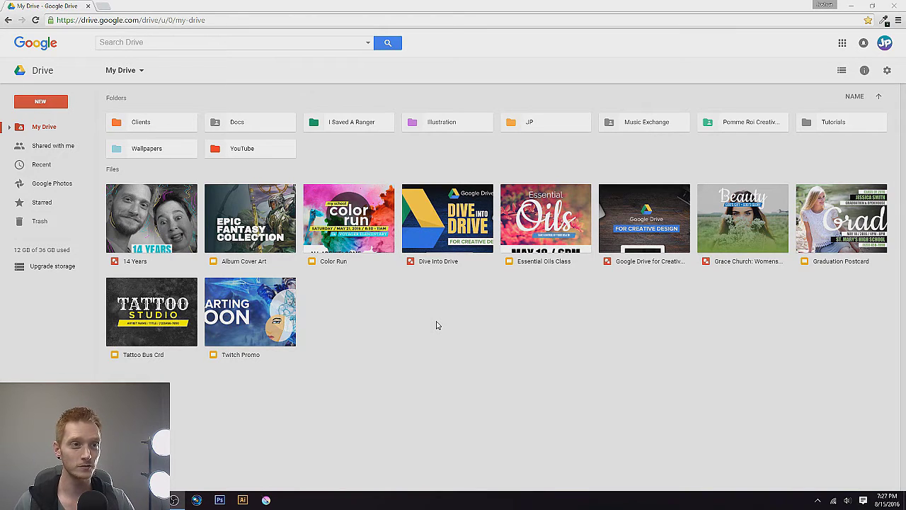
- Open Drive's keyboard shortcuts list from the settings menu
click(865, 70)
click(864, 70)
click(887, 71)
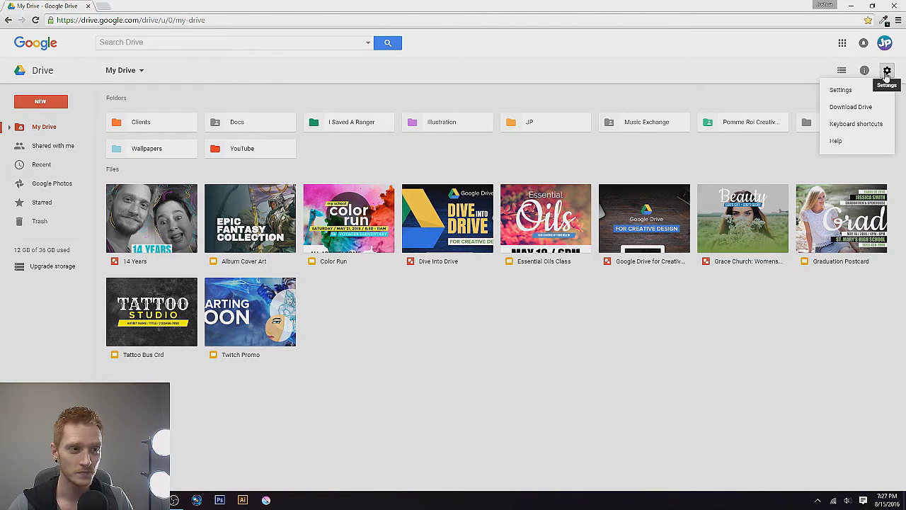
click(857, 124)
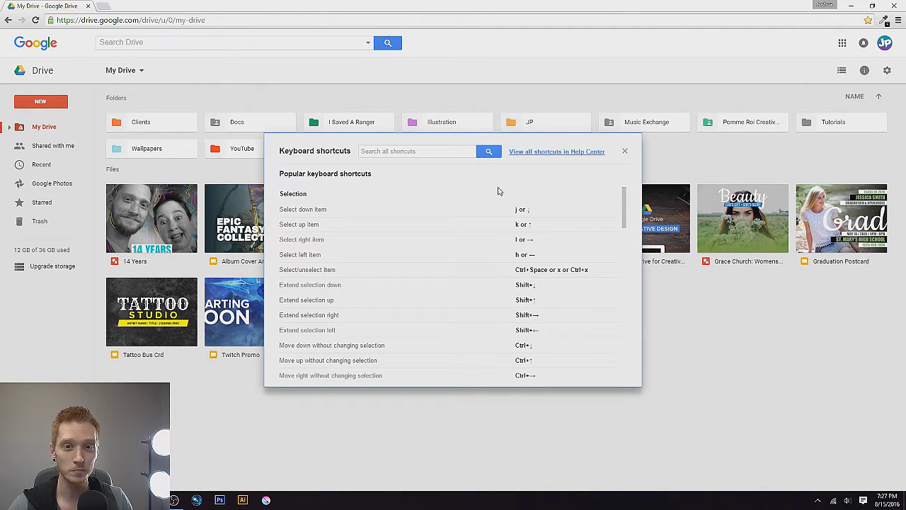
- Look over the shortcuts, close the list, and create a blank drawing with Shift+D
scroll(459, 257, down, 2)
scroll(459, 257, up, 2)
scroll(459, 256, down, 8)
scroll(459, 257, up, 10)
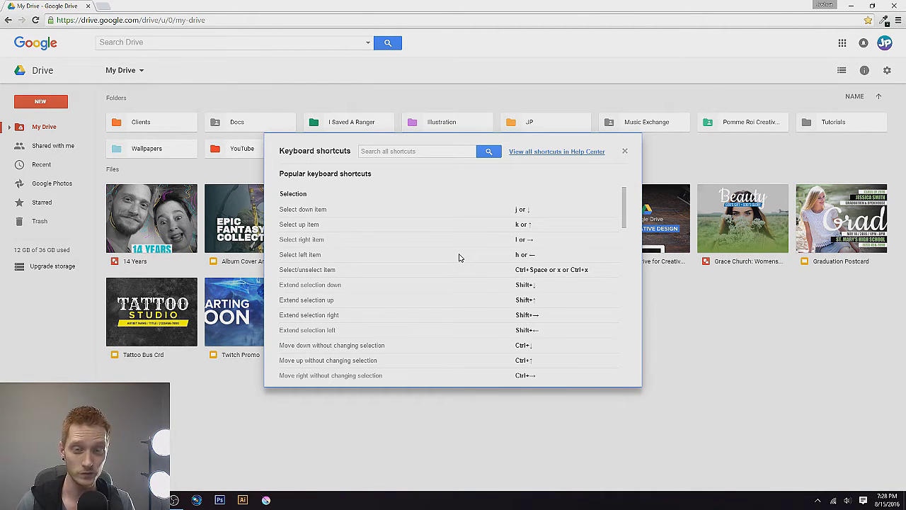
key(Escape)
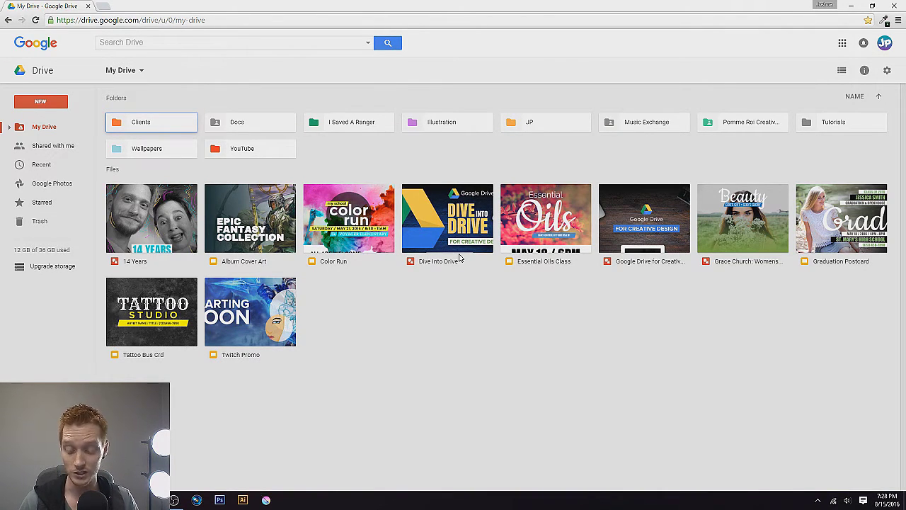
key(shift+d)
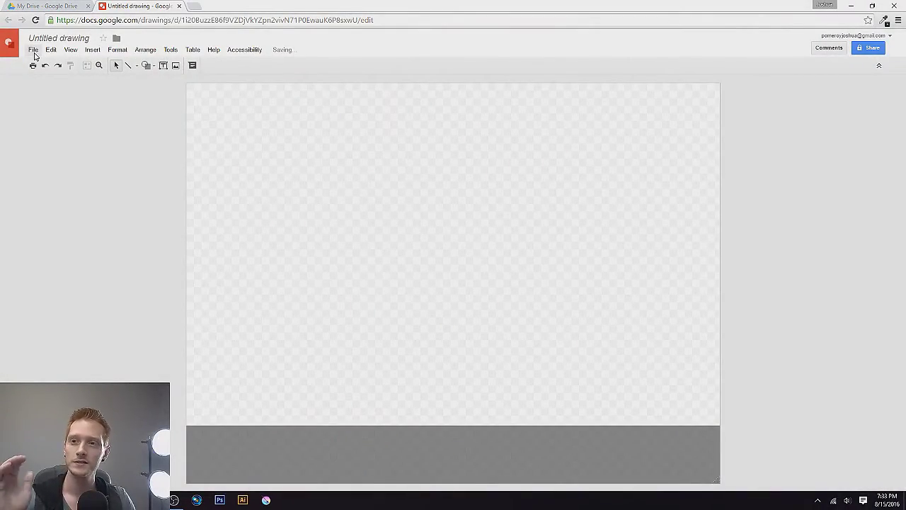
- Set the page size to Custom, 1920 × 1080 pixels, in Page setup
click(34, 51)
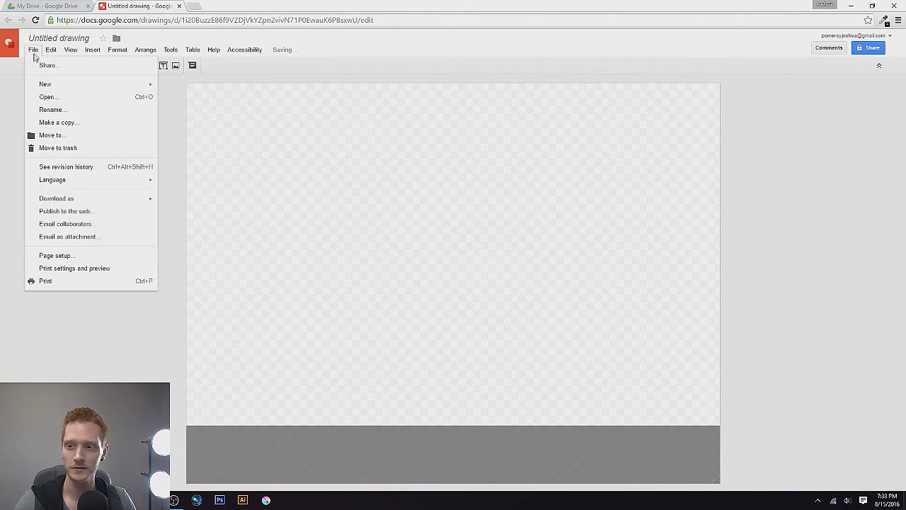
click(71, 255)
click(433, 258)
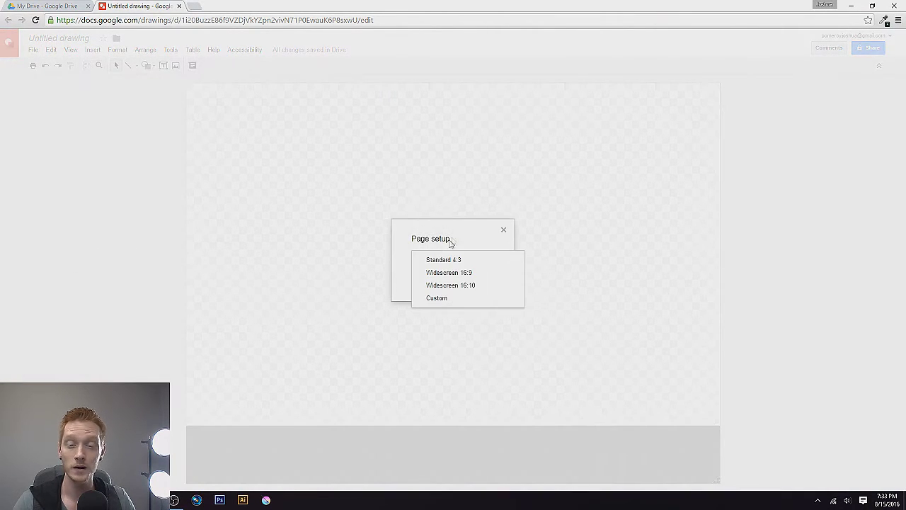
click(448, 301)
click(495, 278)
click(520, 317)
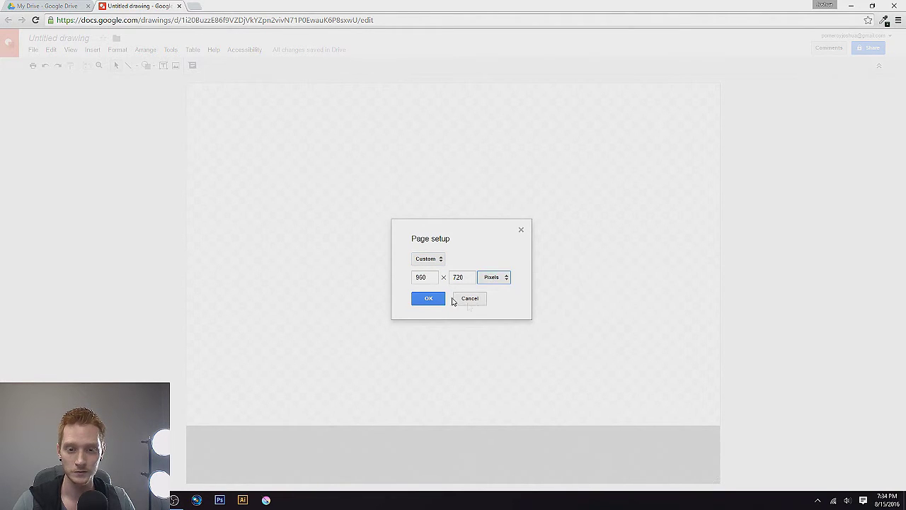
double_click(423, 277)
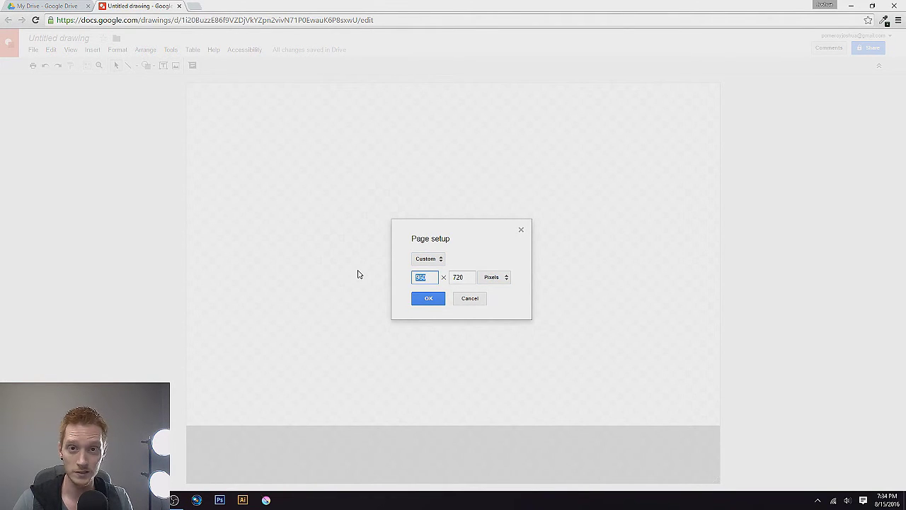
text(1920)
key(Tab)
text(1080)
key(Return)
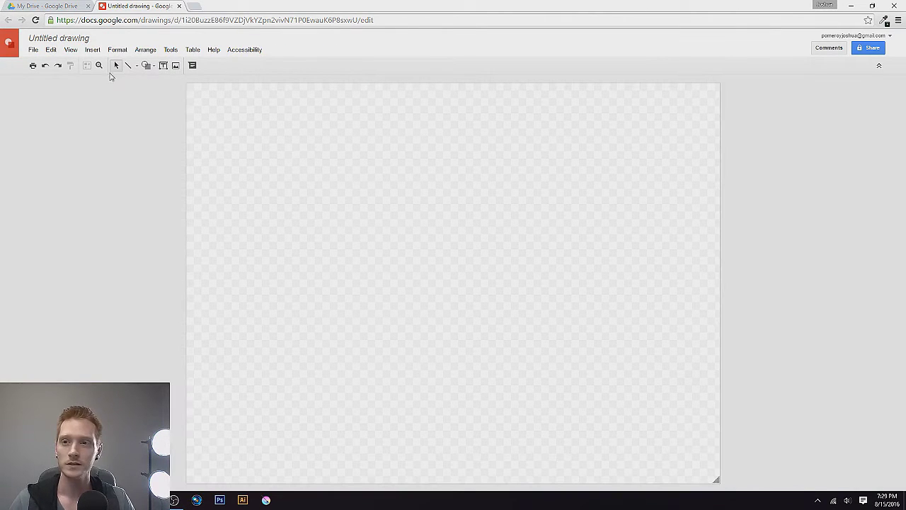
- Show the Shapes gallery from the Shape tool dropdown
click(152, 67)
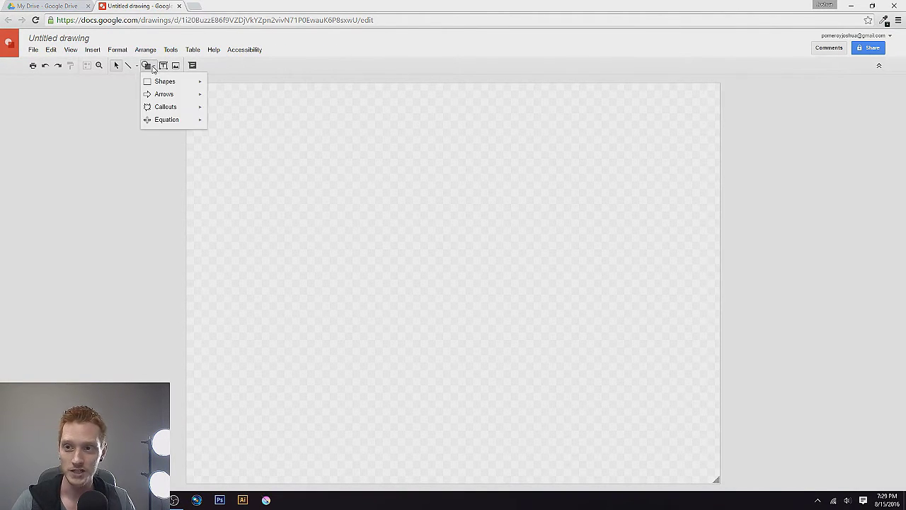
mouse_move(154, 94)
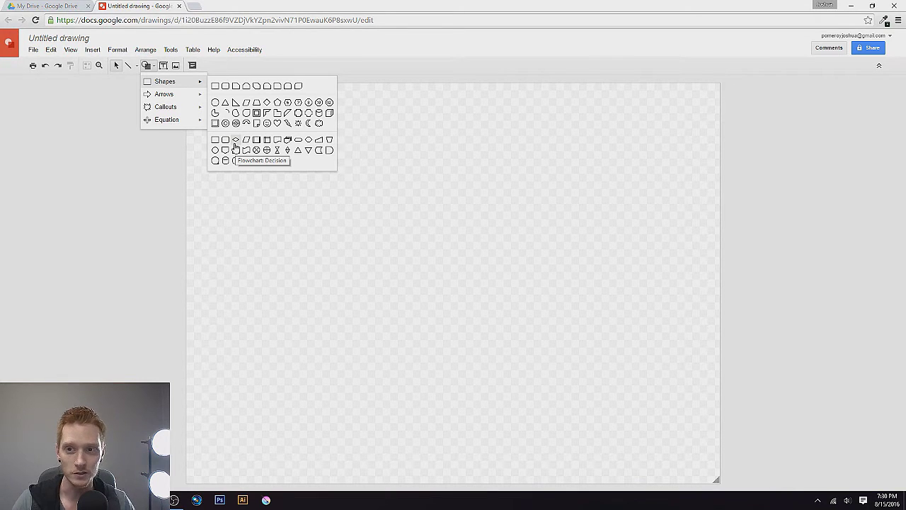
- Draw a rectangle along the bottom and stretch it to both page edges, then reselect it
click(216, 86)
drag(217, 425, 651, 483)
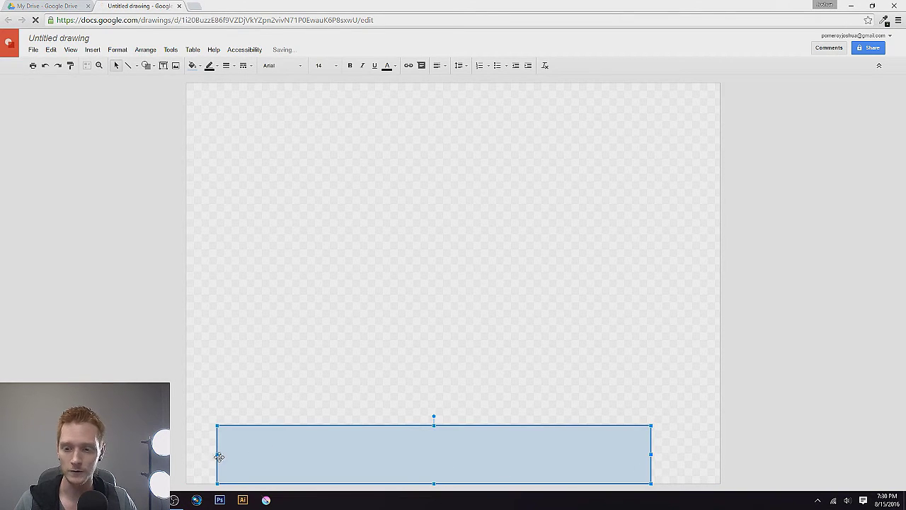
drag(217, 454, 187, 454)
drag(651, 453, 735, 455)
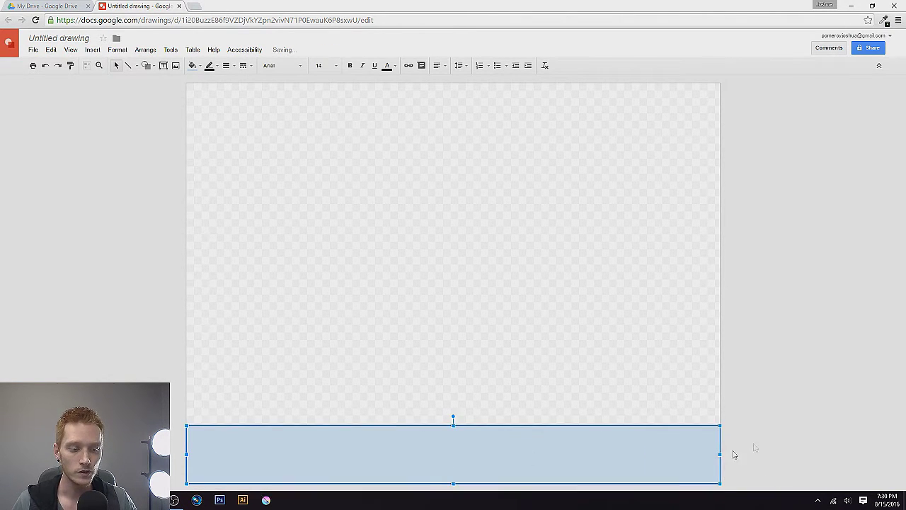
click(776, 439)
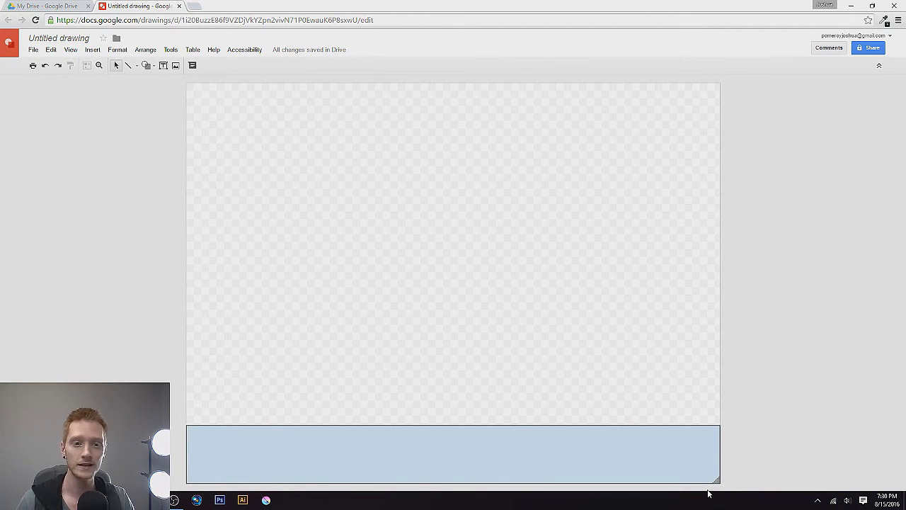
drag(761, 410, 525, 452)
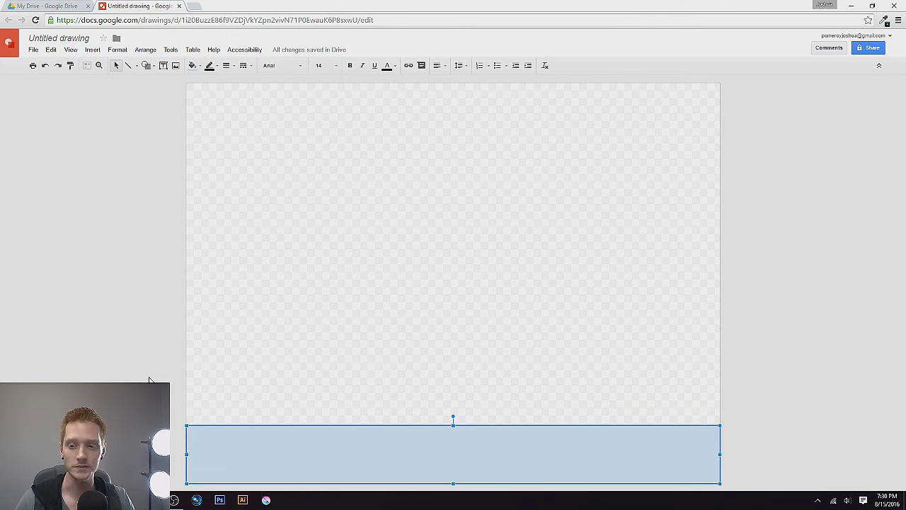
- Set the bottom rectangle's outline to transparent
key(Escape)
click(368, 459)
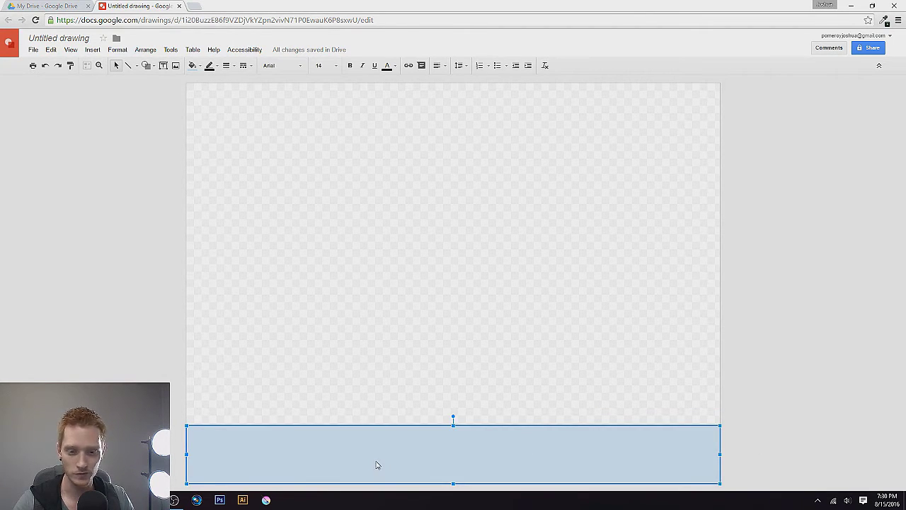
click(211, 67)
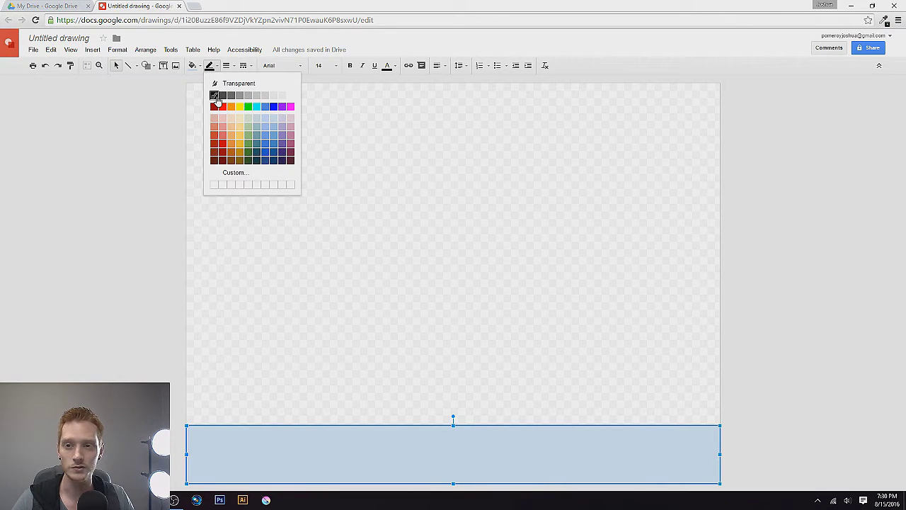
click(234, 84)
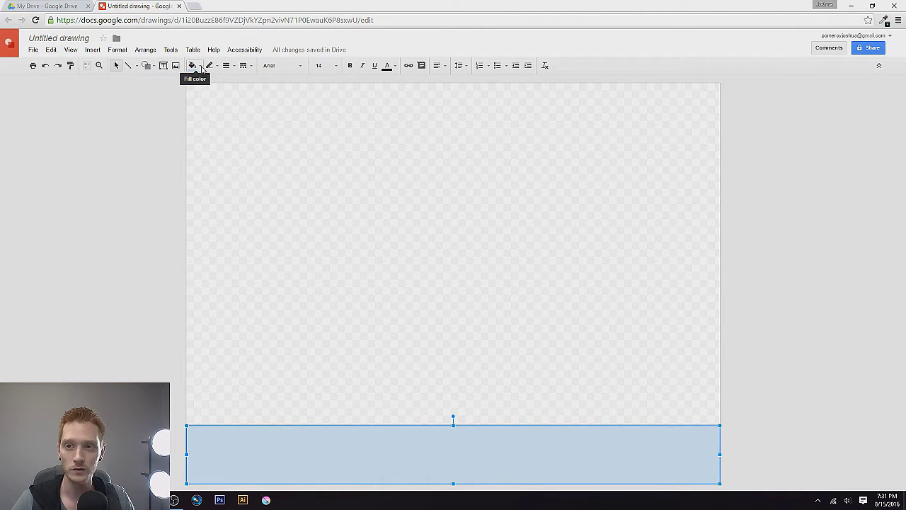
- Fill the rectangle with black, made semi-transparent through a custom fill colour
click(201, 67)
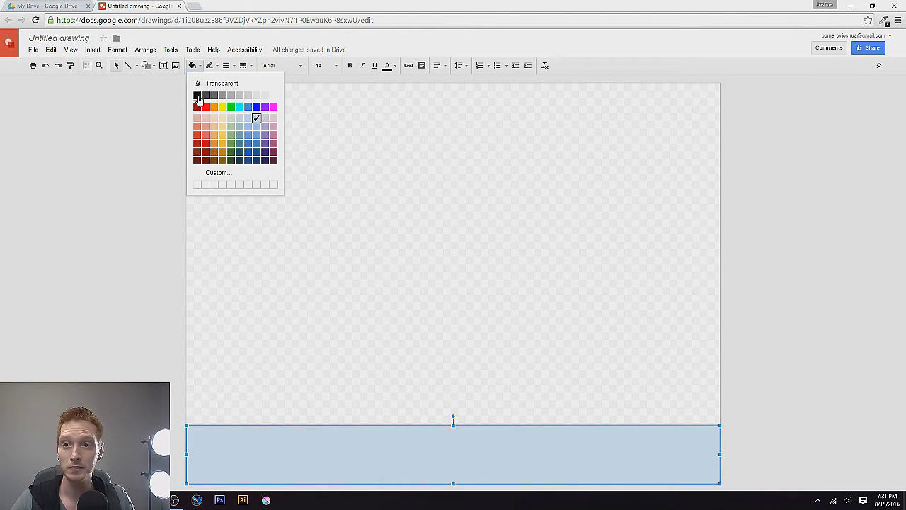
click(198, 95)
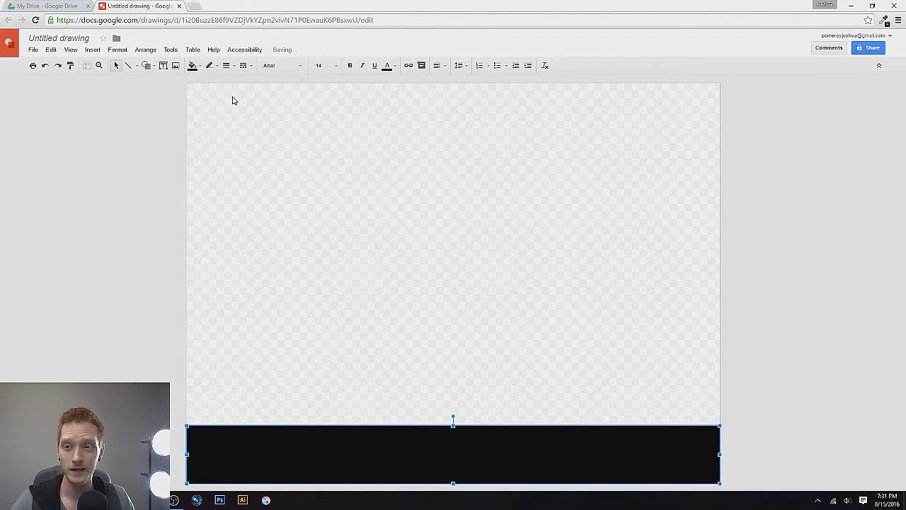
click(195, 66)
click(222, 175)
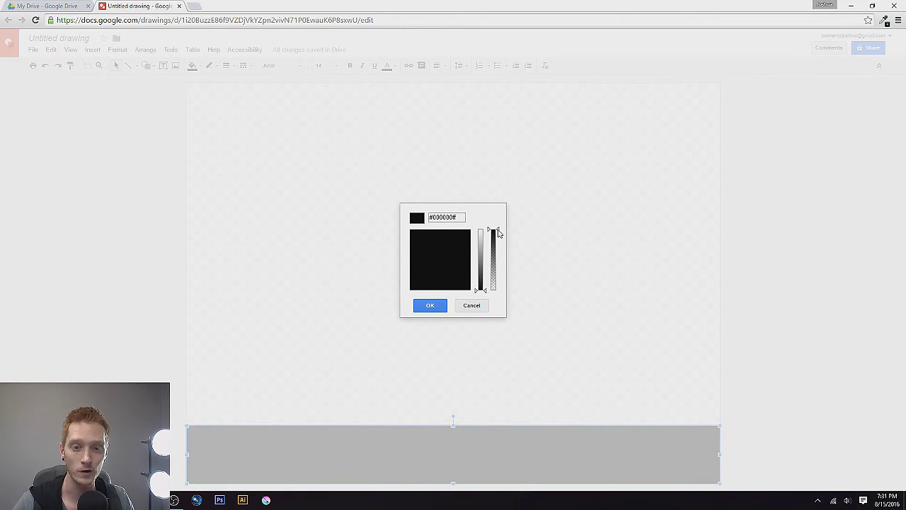
drag(498, 233, 500, 265)
click(437, 308)
click(756, 454)
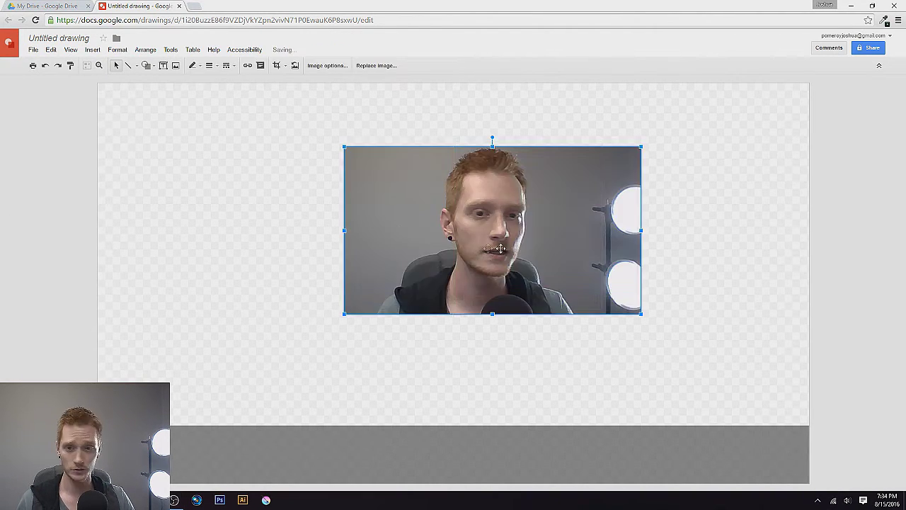
- Move and stretch the webcam photo edge to edge across the page, then send it backward
drag(500, 249, 254, 185)
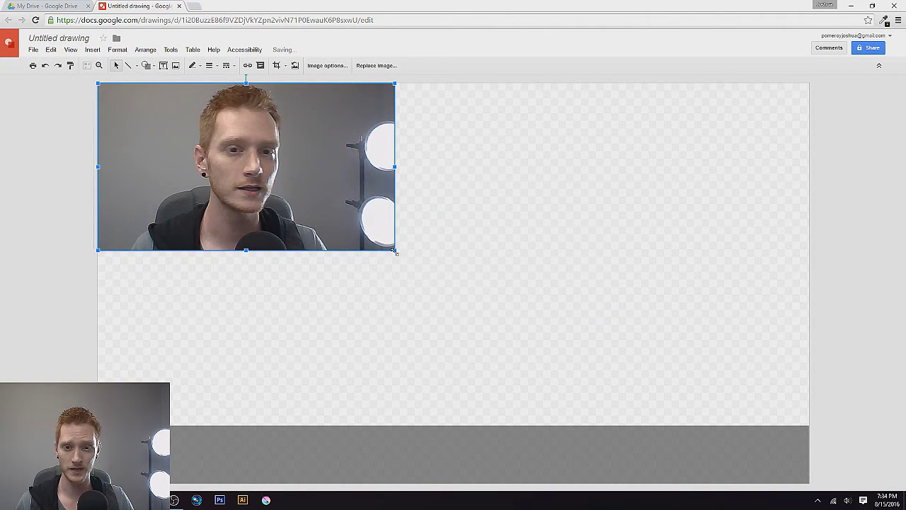
drag(805, 446, 793, 448)
drag(451, 473, 448, 483)
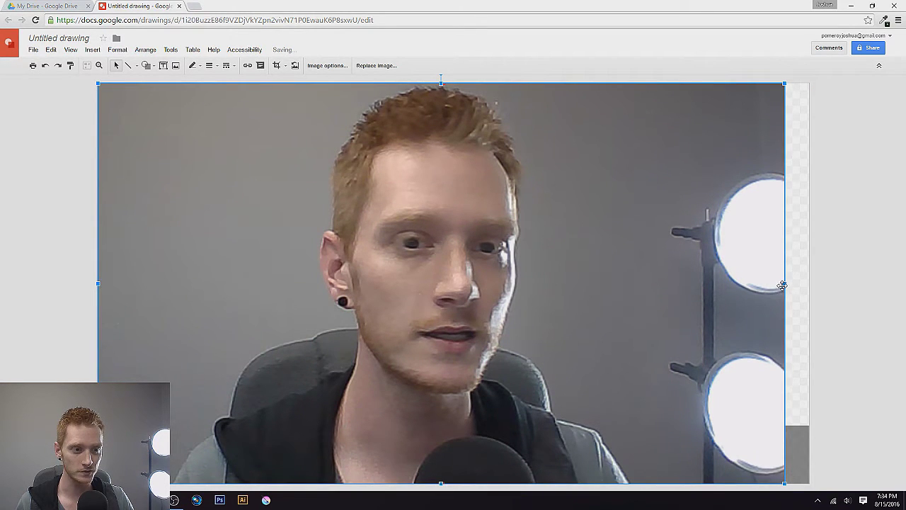
drag(784, 284, 810, 283)
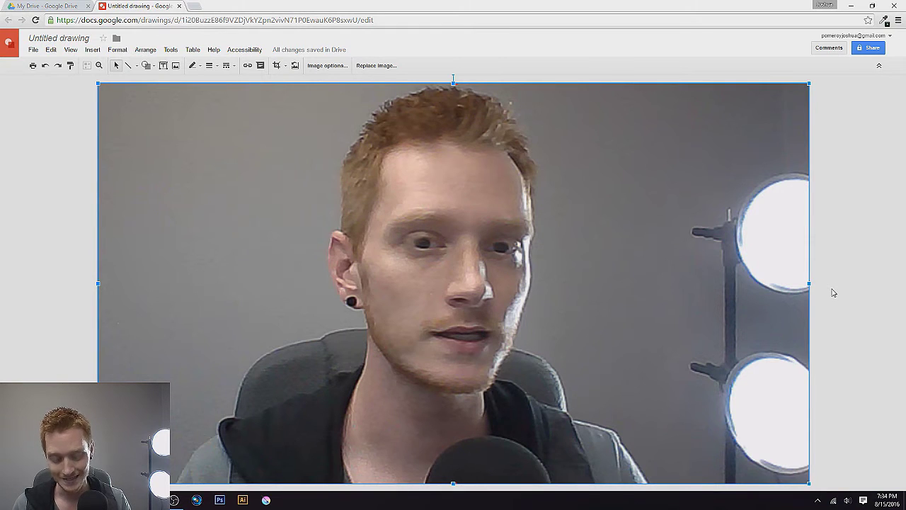
key(ctrl+v)
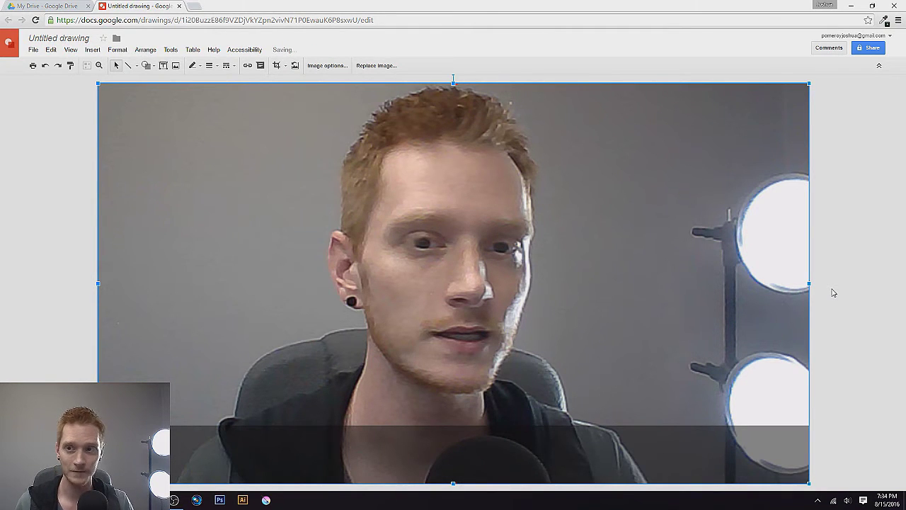
- Look at the Arrange layering options, then reselect the webcam photo
click(145, 55)
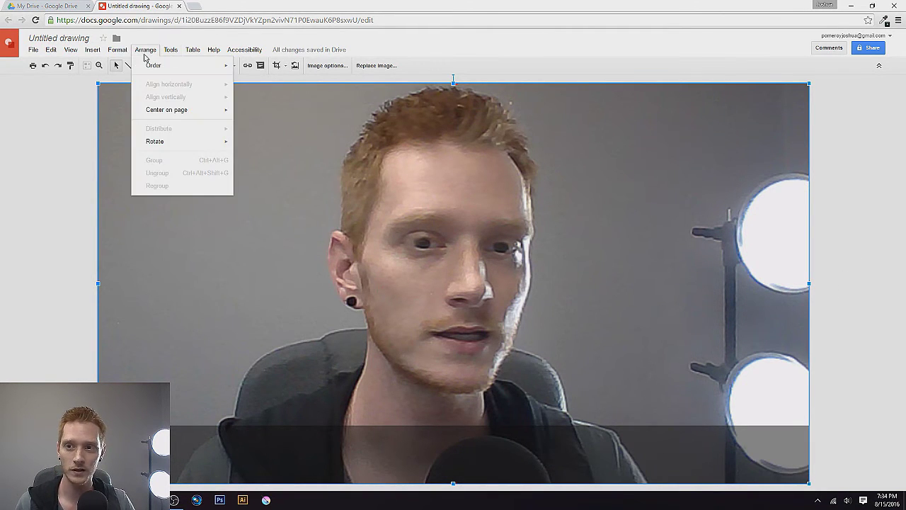
mouse_move(152, 68)
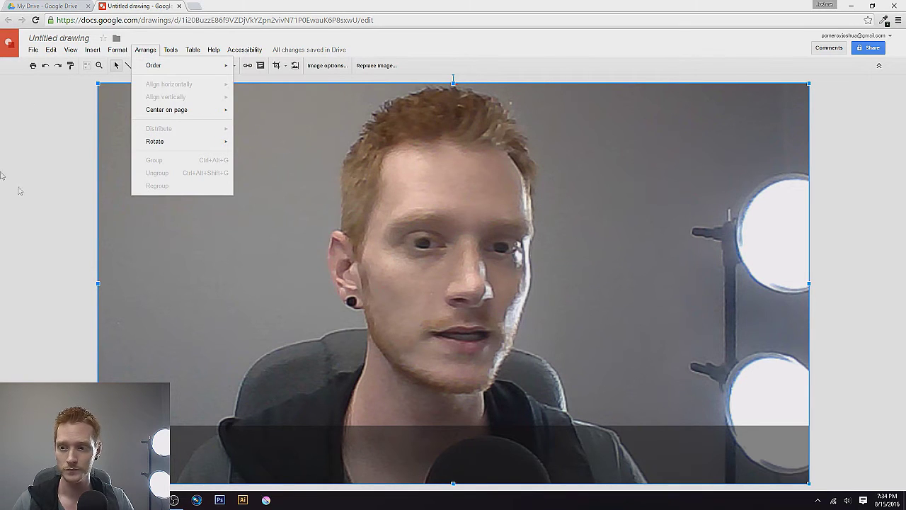
click(78, 221)
click(593, 247)
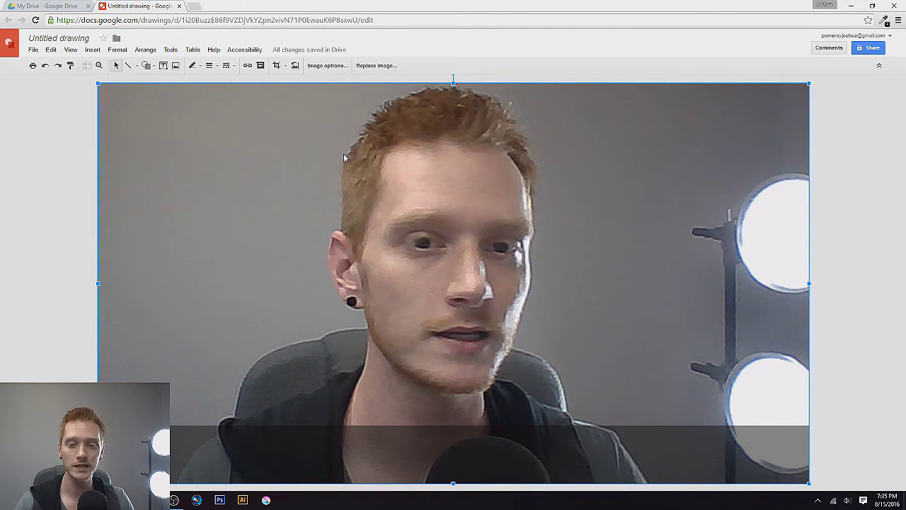
- Make the dark bottom band slightly taller and open the Insert menu
click(457, 426)
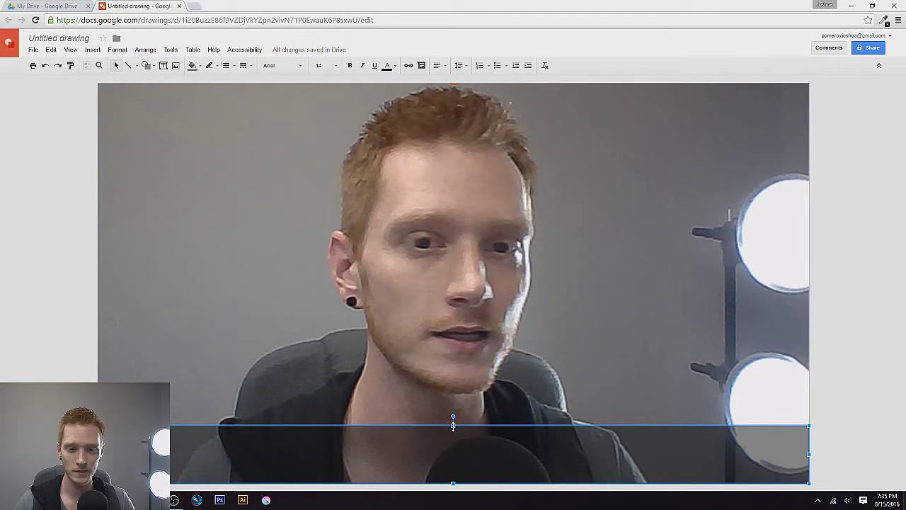
drag(453, 426, 453, 415)
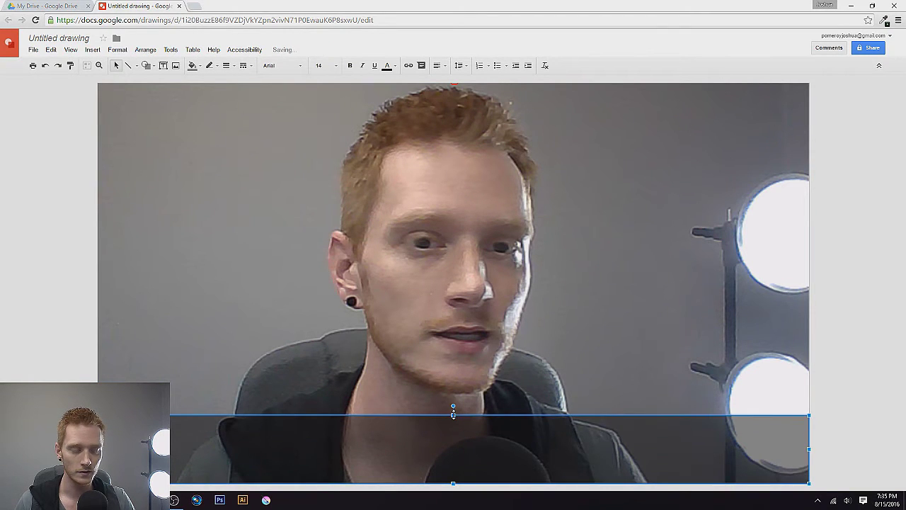
click(849, 397)
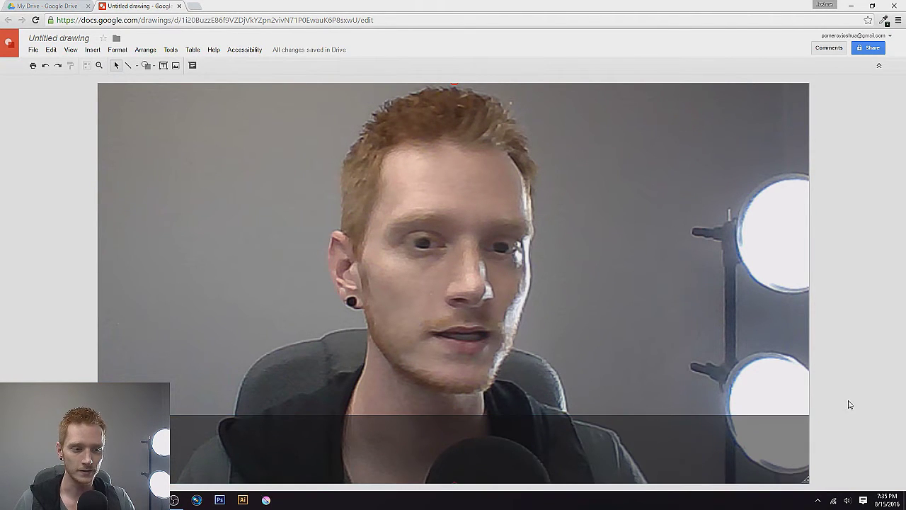
click(636, 432)
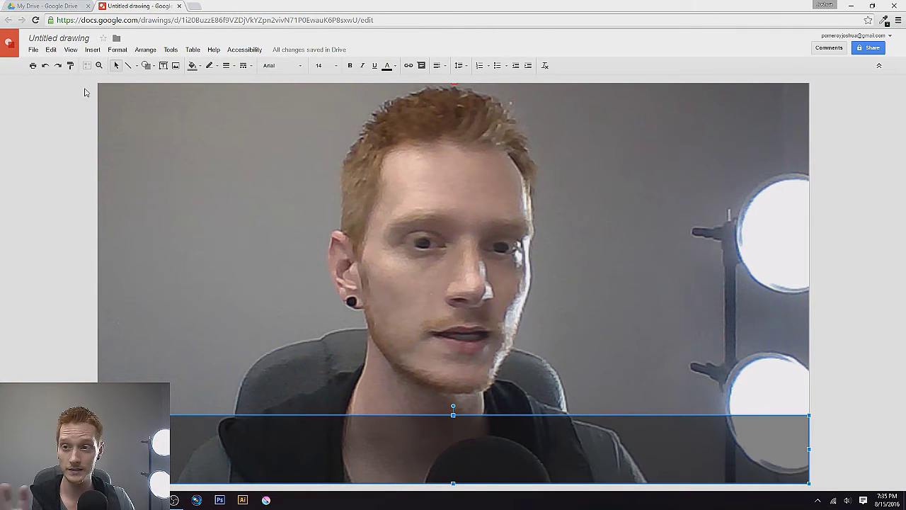
click(93, 49)
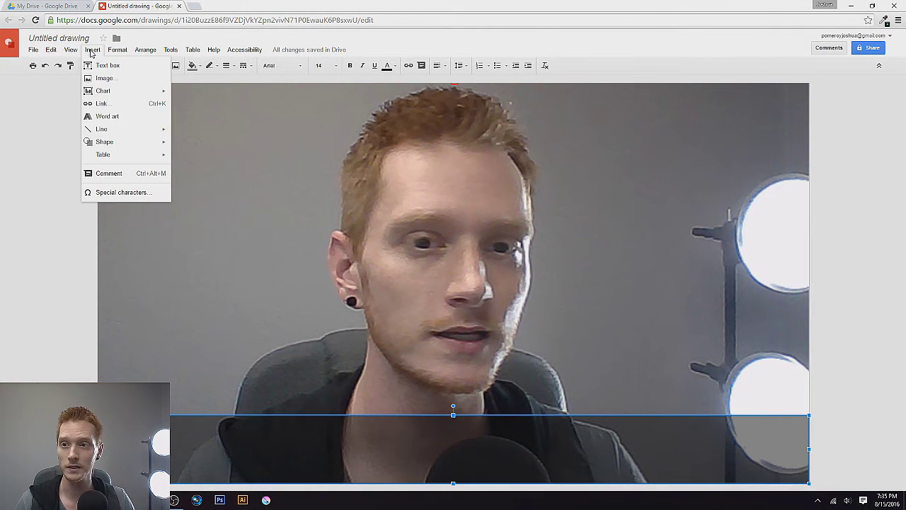
- Insert word art of the presenter's full name in capital letters
click(111, 118)
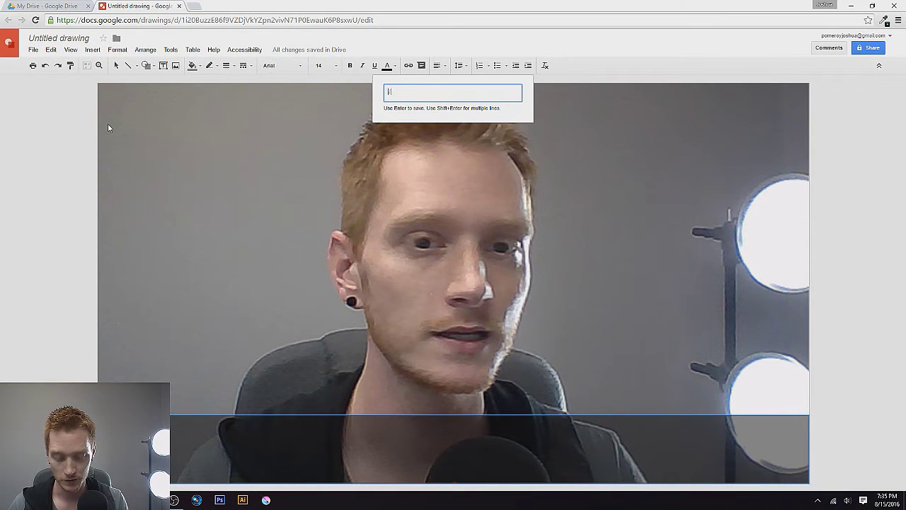
key(shift+Return)
text(SHUA POMEROY)
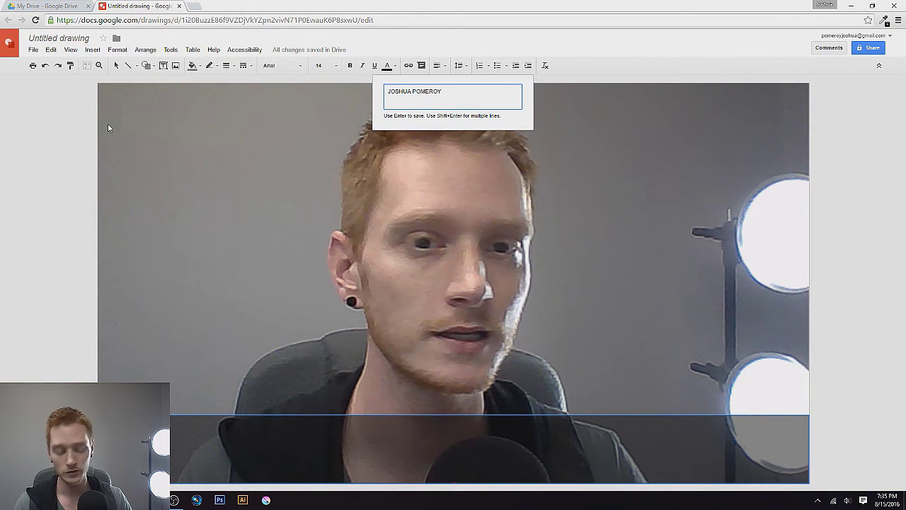
key(Return)
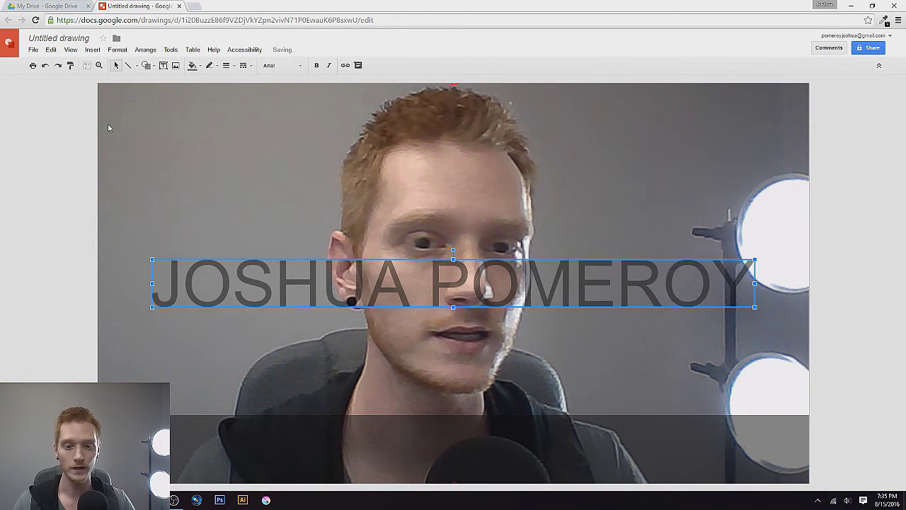
- Fill the name word art white and change its font to Russo One, then Anton
click(103, 255)
click(226, 275)
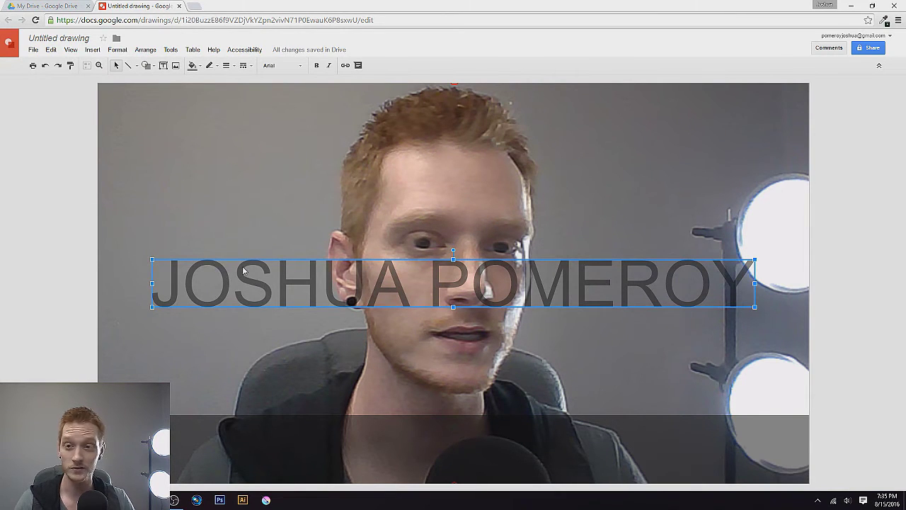
click(193, 65)
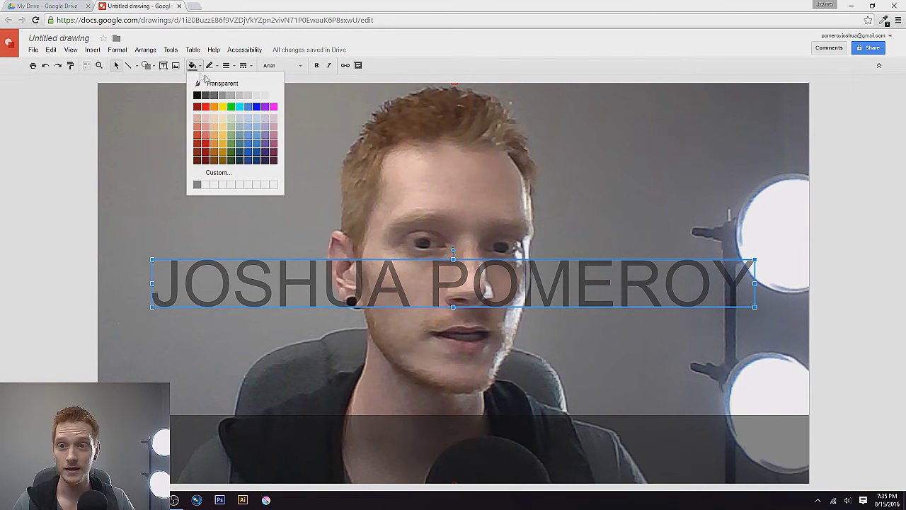
click(273, 95)
click(303, 65)
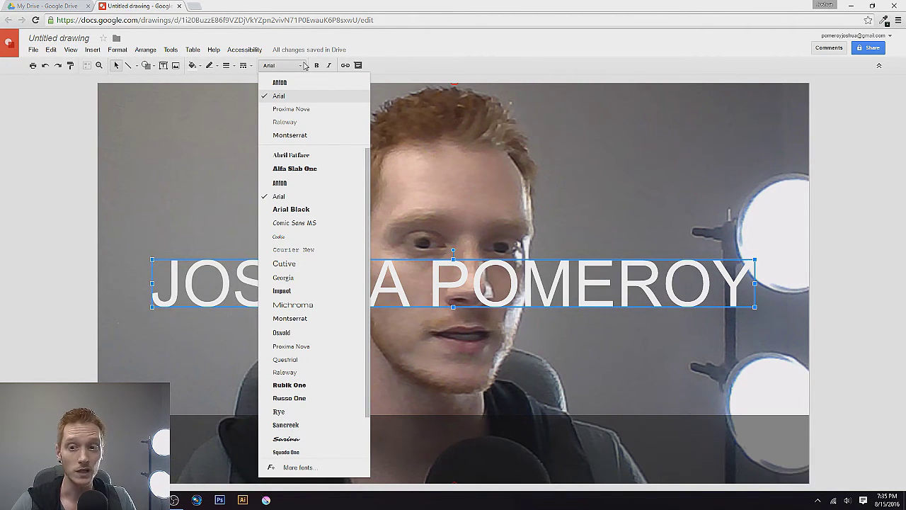
click(314, 397)
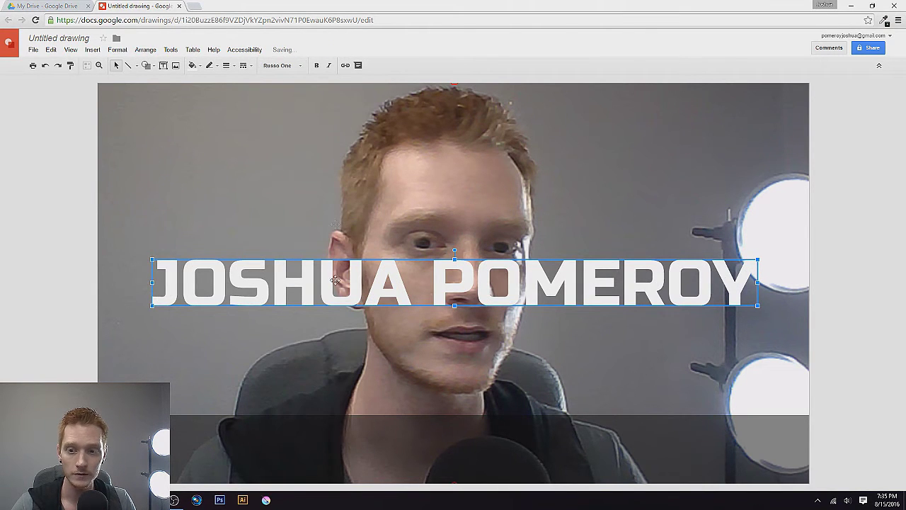
click(296, 65)
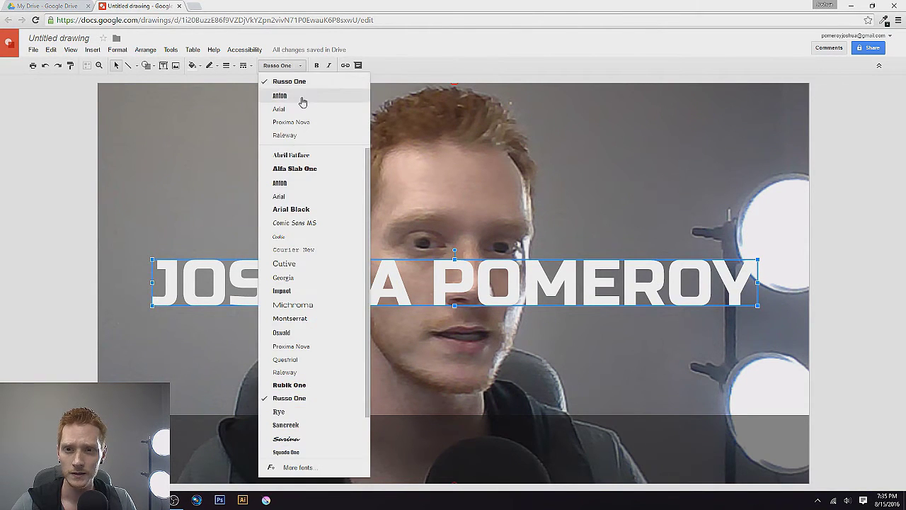
click(301, 97)
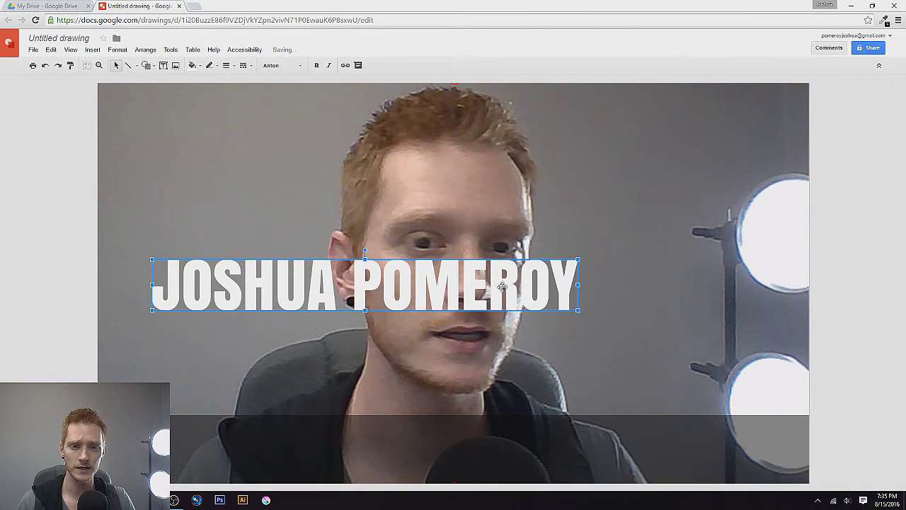
- Shrink the name word art and move it down onto the dark bottom band
key(ctrl+shift+comma)
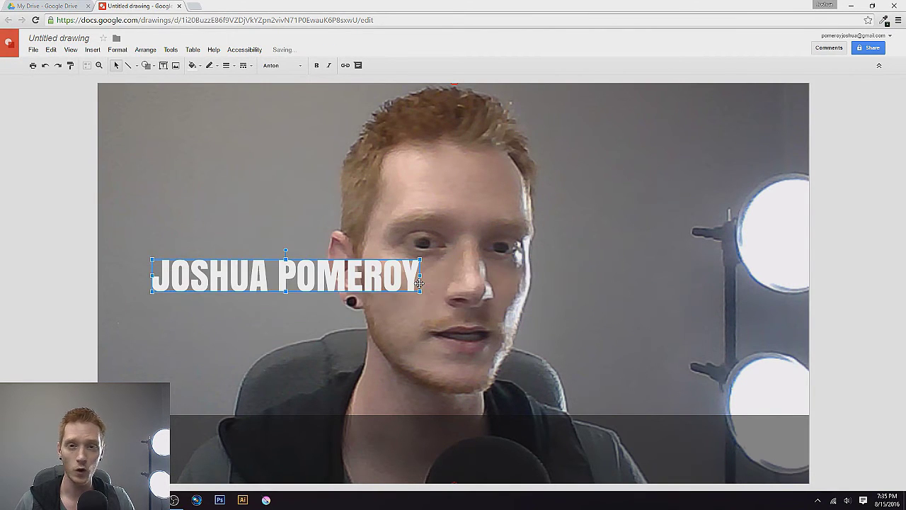
drag(339, 277, 330, 438)
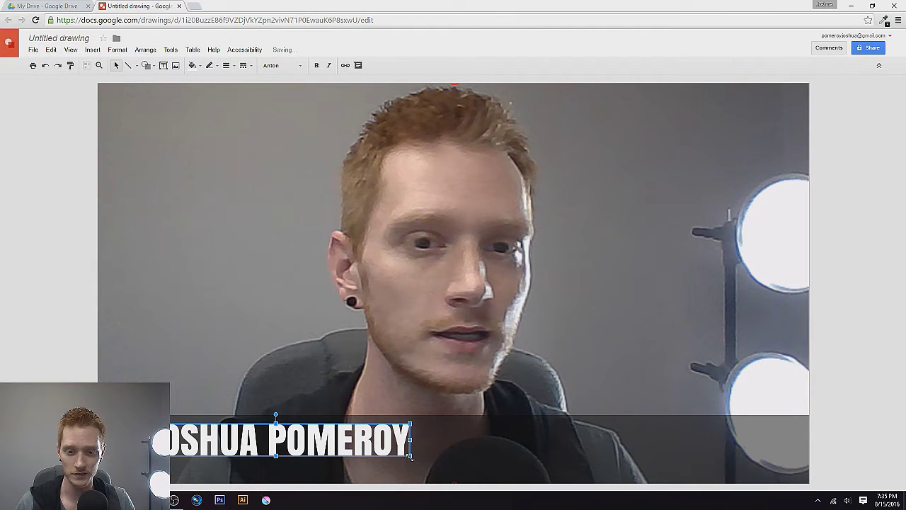
key(ctrl+shift+comma)
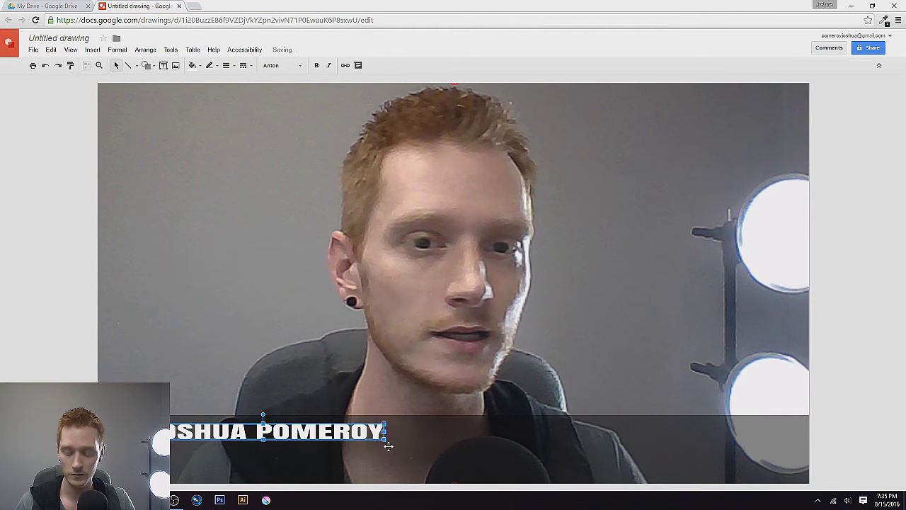
drag(385, 440, 613, 462)
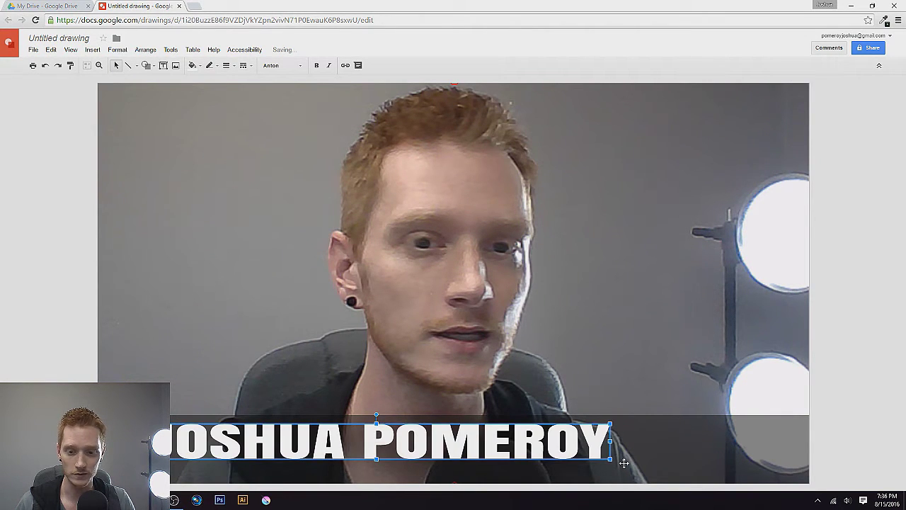
drag(382, 449, 319, 459)
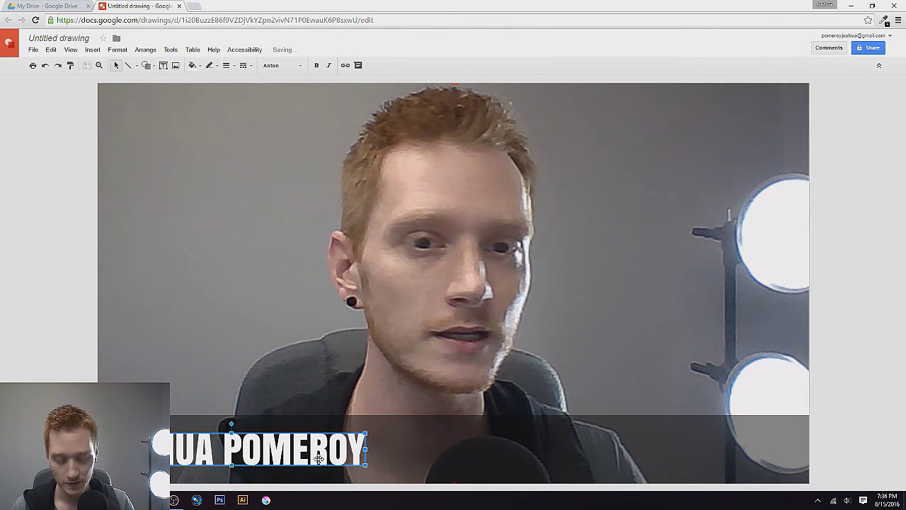
- Nudge the name sideways with the arrow keys and shrink it slightly
key(Right)
key(Right)
key(Right)
key(Right)
key(Right)
key(Right)
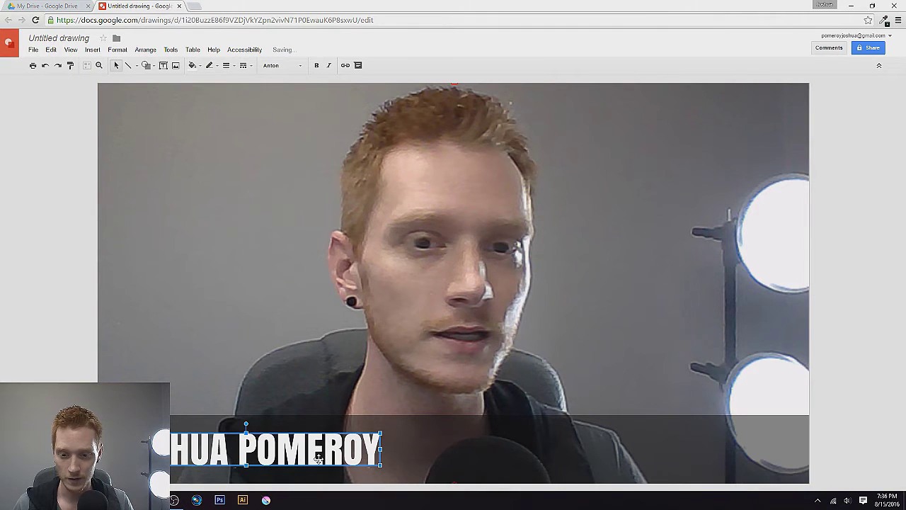
key(Left)
key(Left)
key(Left)
key(Left)
key(Left)
key(Left)
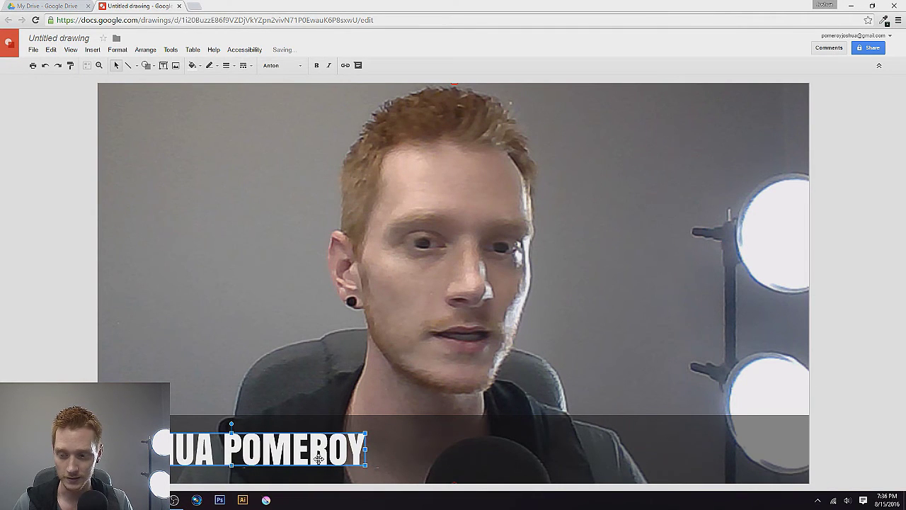
key(Right)
key(Right)
key(Right)
key(Right)
key(Right)
key(Right)
key(Right)
key(Right)
key(Right)
key(Right)
key(Right)
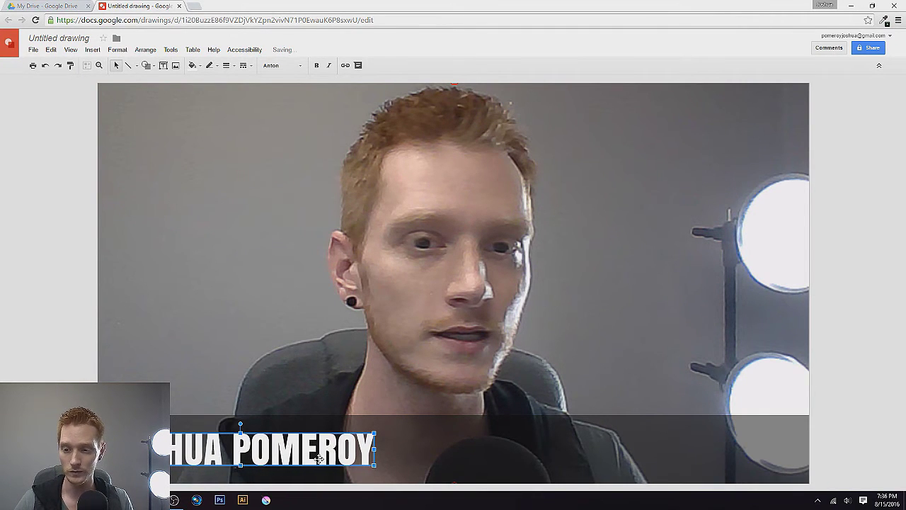
key(Right)
key(Right)
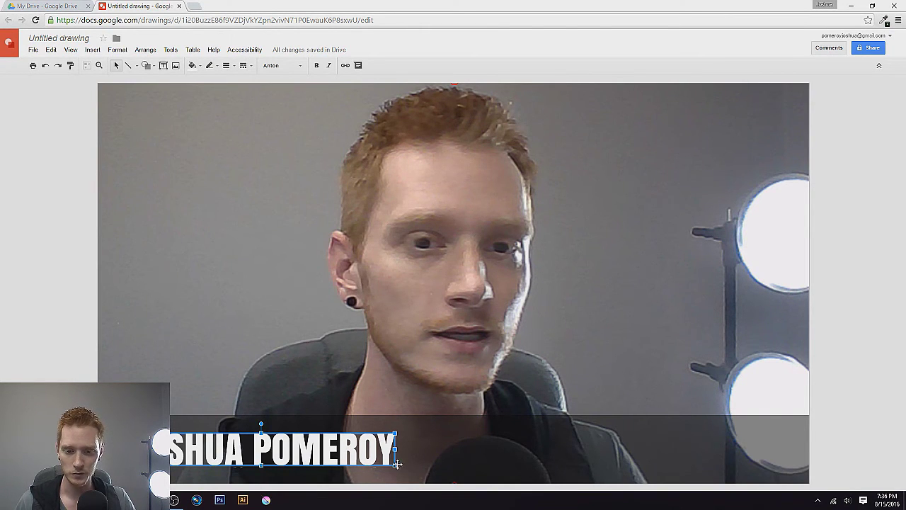
drag(393, 464, 375, 464)
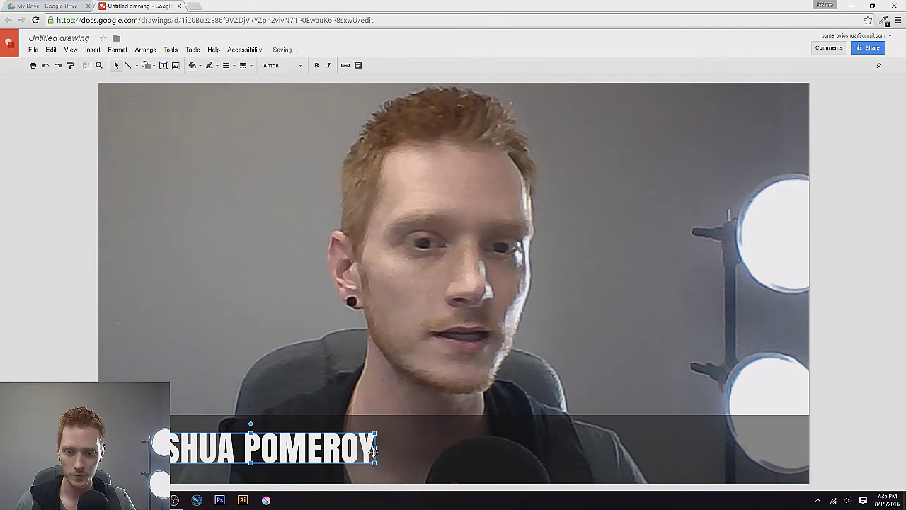
click(96, 54)
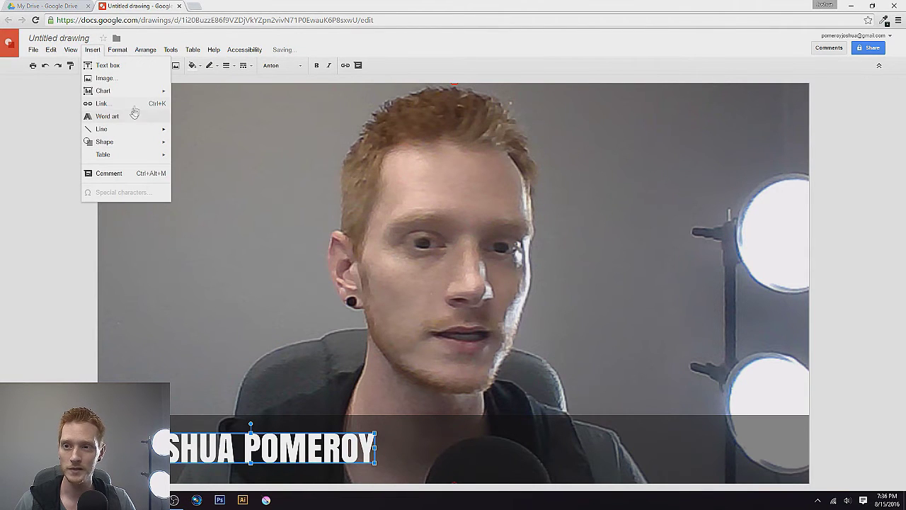
- Insert word art reading 'ARTIST / ILLUSTRATOR / DESIGNER' and place it on the canvas
mouse_move(126, 140)
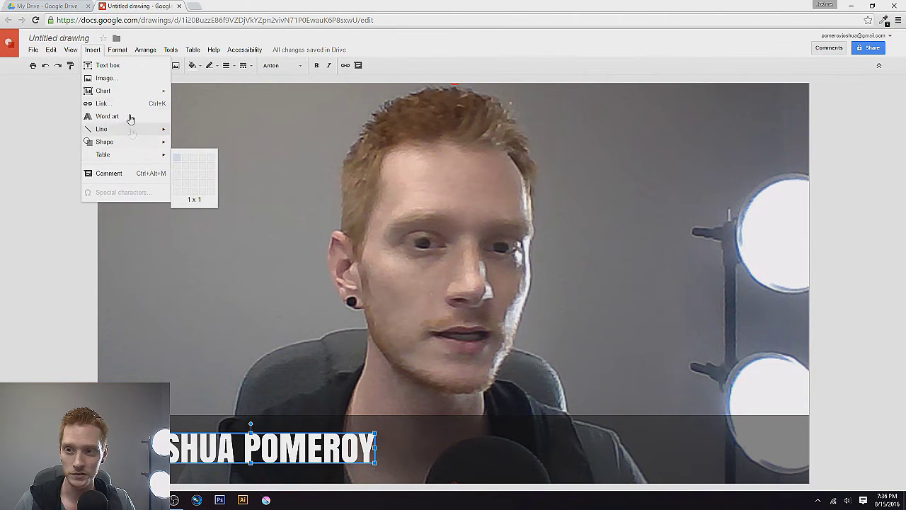
click(125, 116)
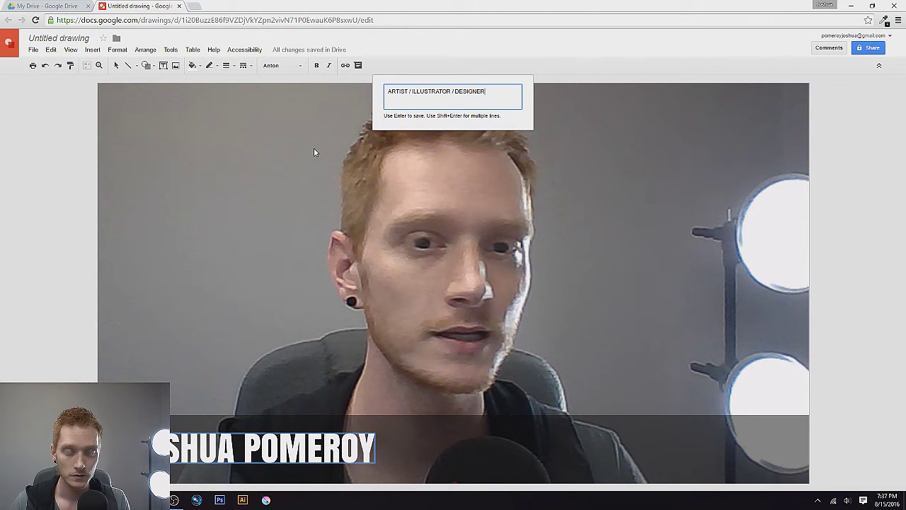
key(Return)
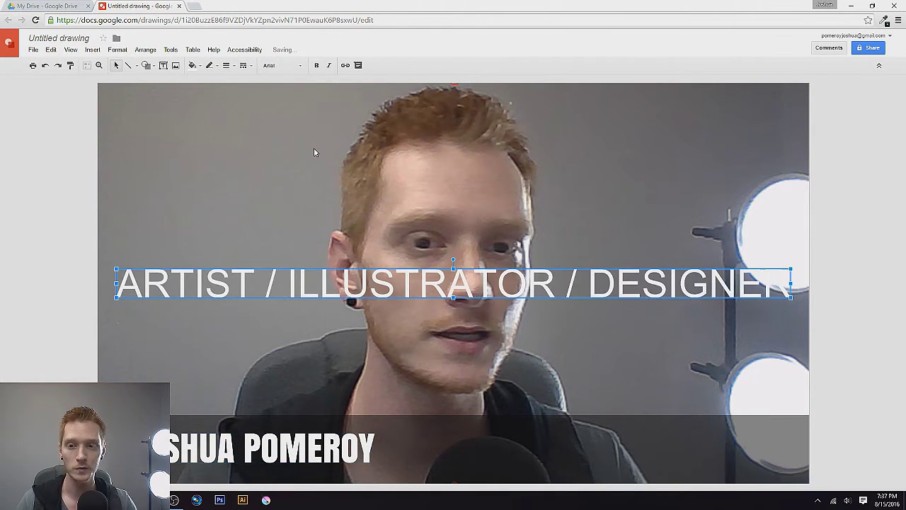
- Set the subtitle font to Proxima Nova after trying Montserrat
click(284, 66)
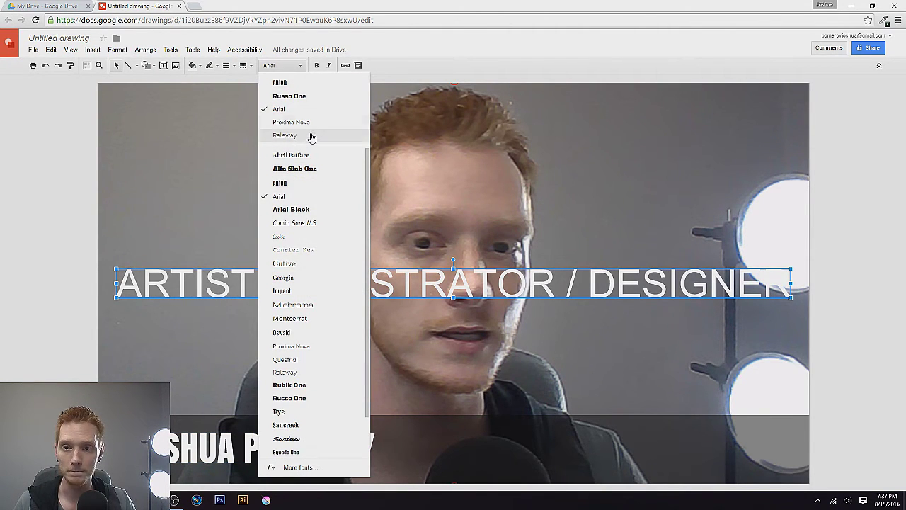
click(311, 318)
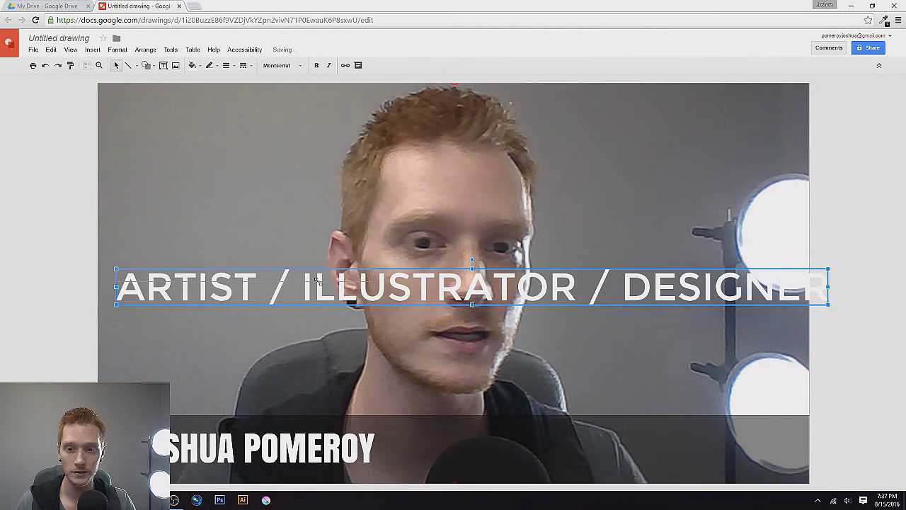
click(282, 66)
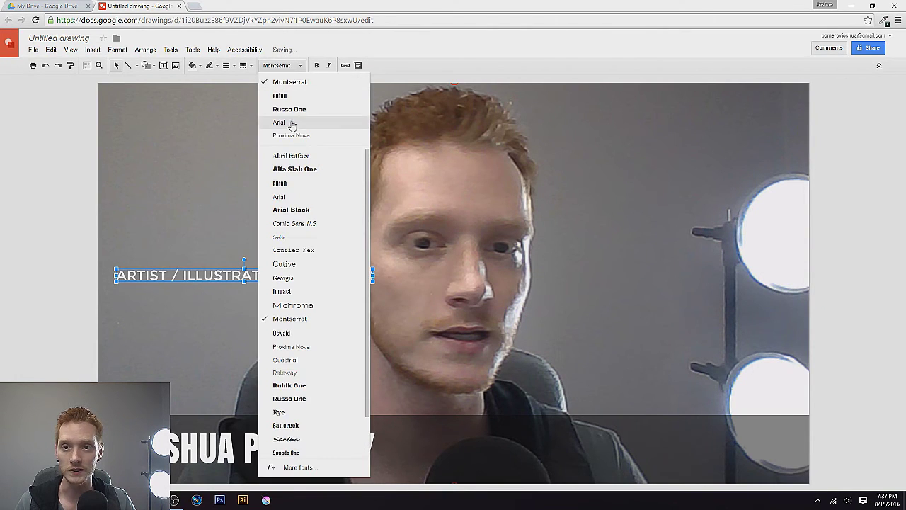
click(314, 136)
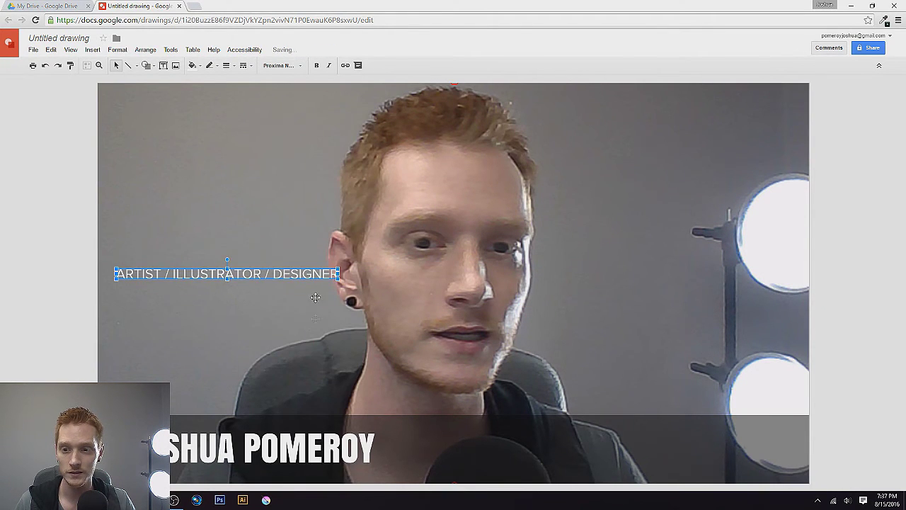
- Resize the subtitle, place it just under the name, and select both
drag(338, 277, 365, 279)
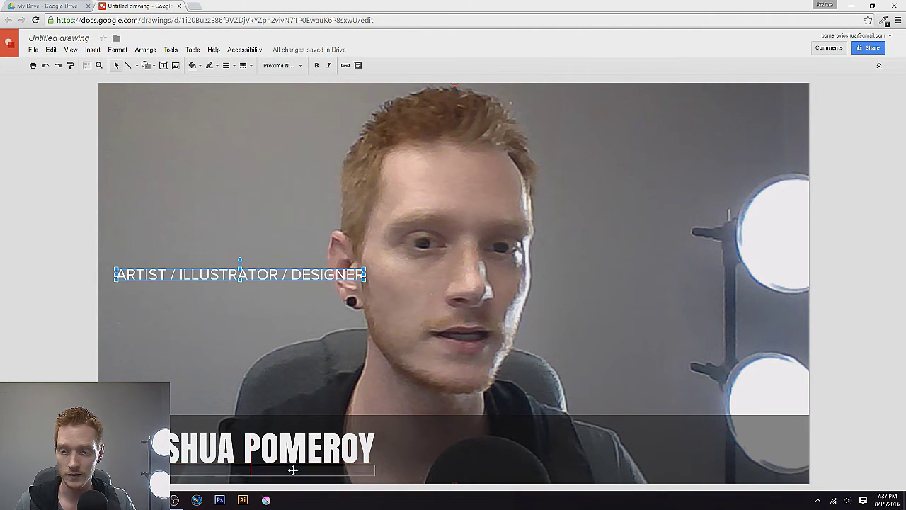
drag(292, 468, 295, 468)
shift+click(265, 444)
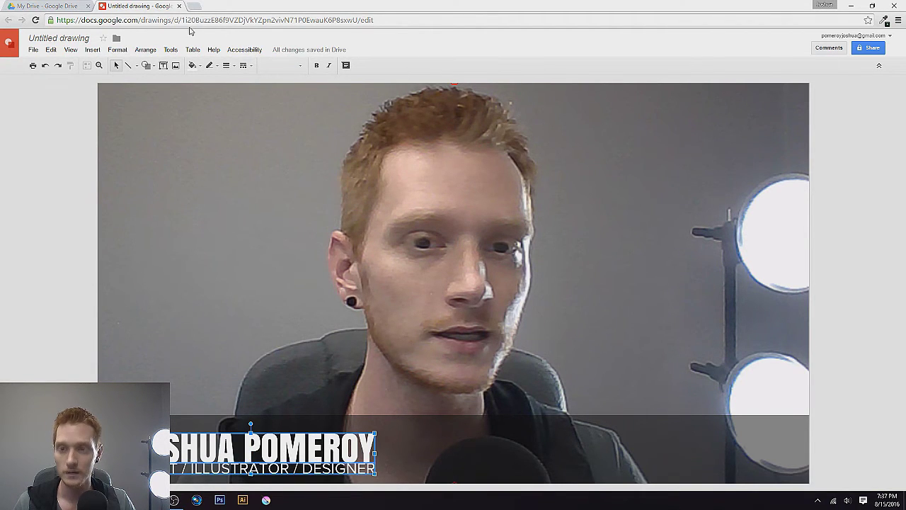
- Left-align the name box, then shift the subtitle left and nudge it down
click(143, 51)
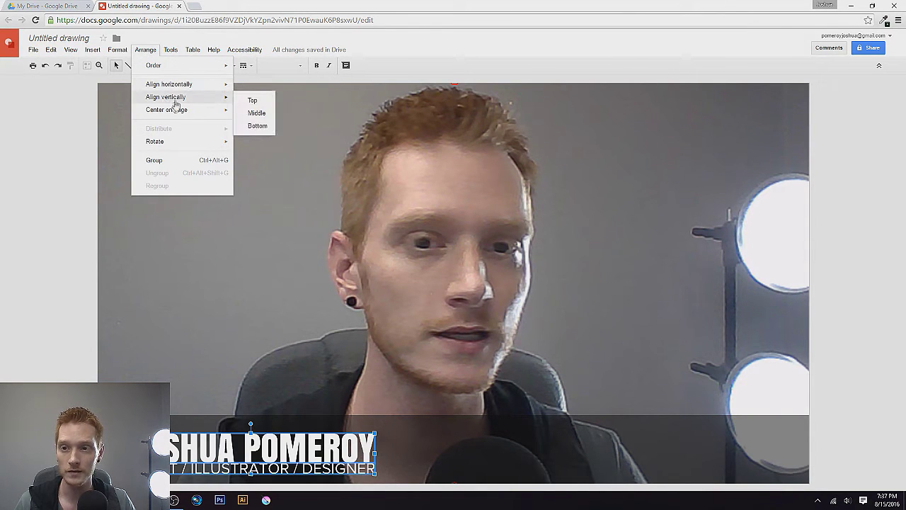
mouse_move(180, 90)
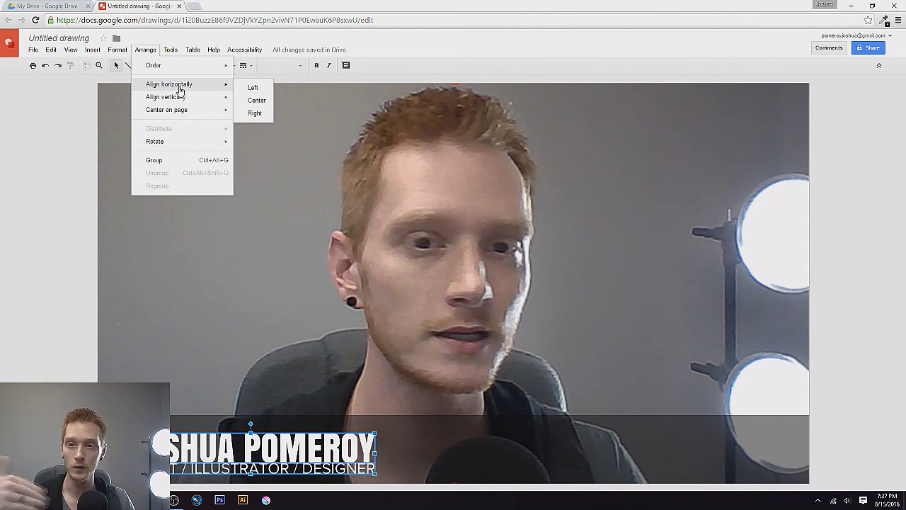
click(247, 89)
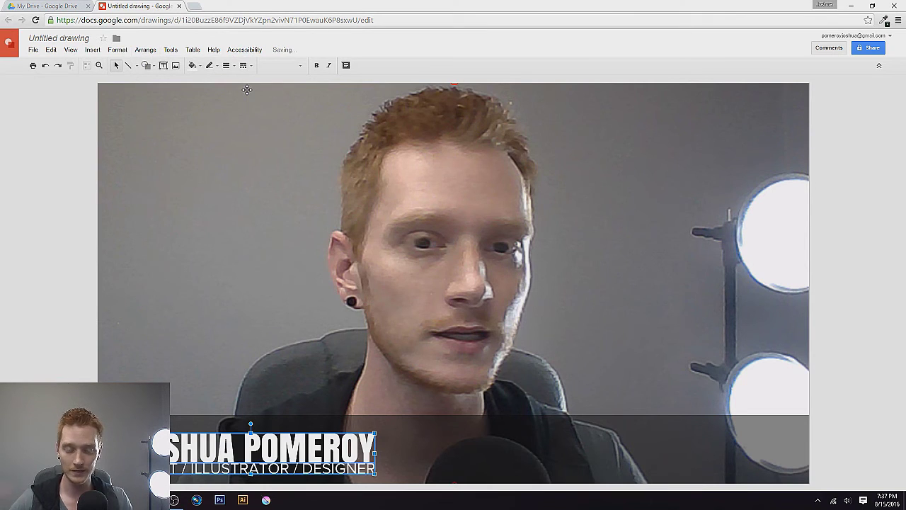
click(46, 374)
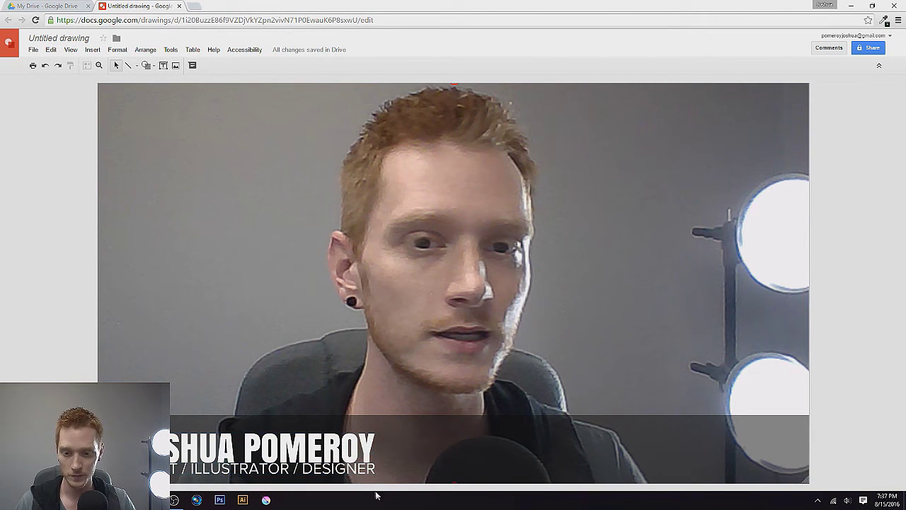
click(350, 473)
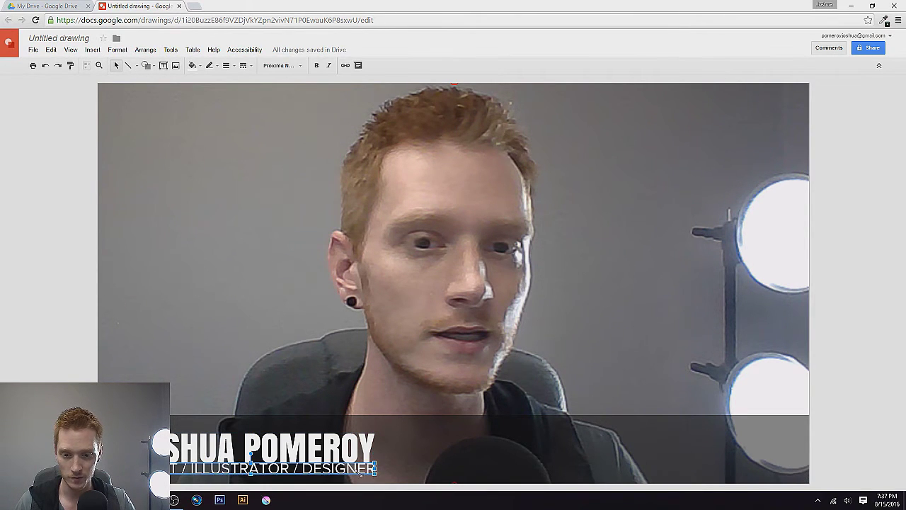
drag(349, 468, 324, 468)
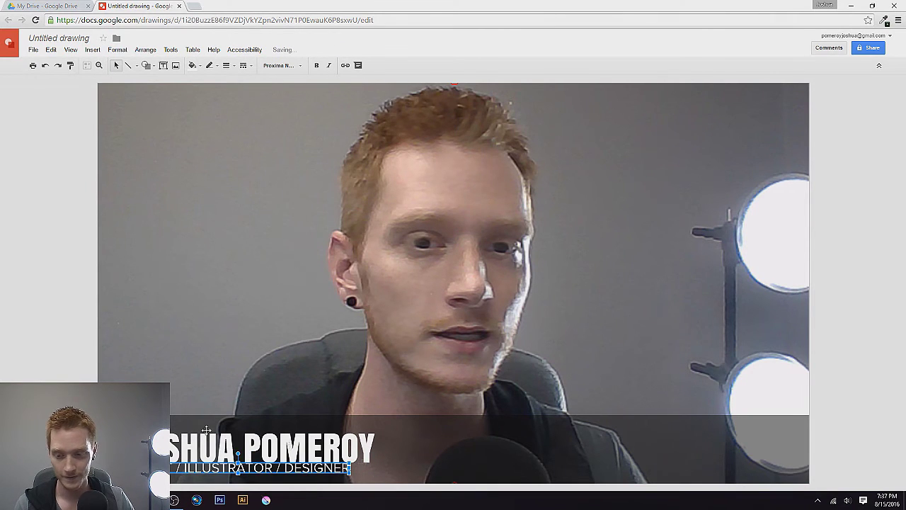
key(Down)
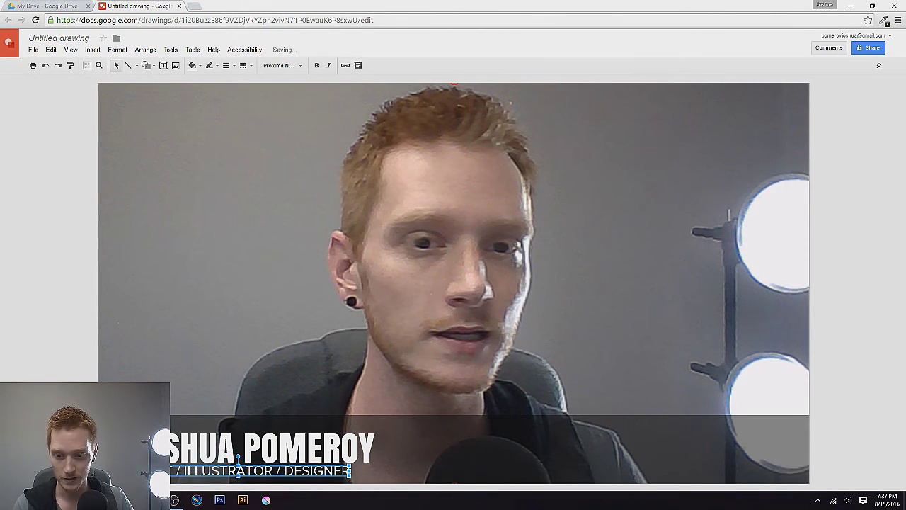
- Move the name and subtitle together onto the snap guide and make the subtitle bold
click(320, 453)
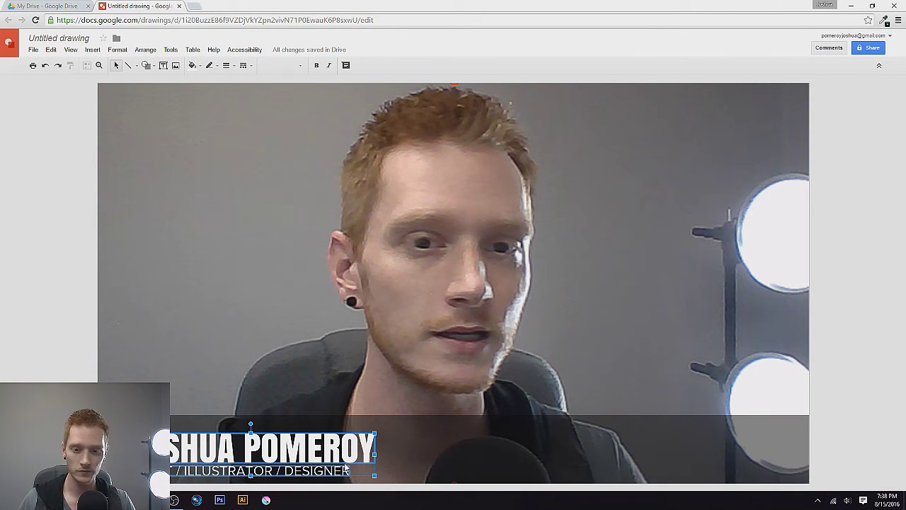
key(Escape)
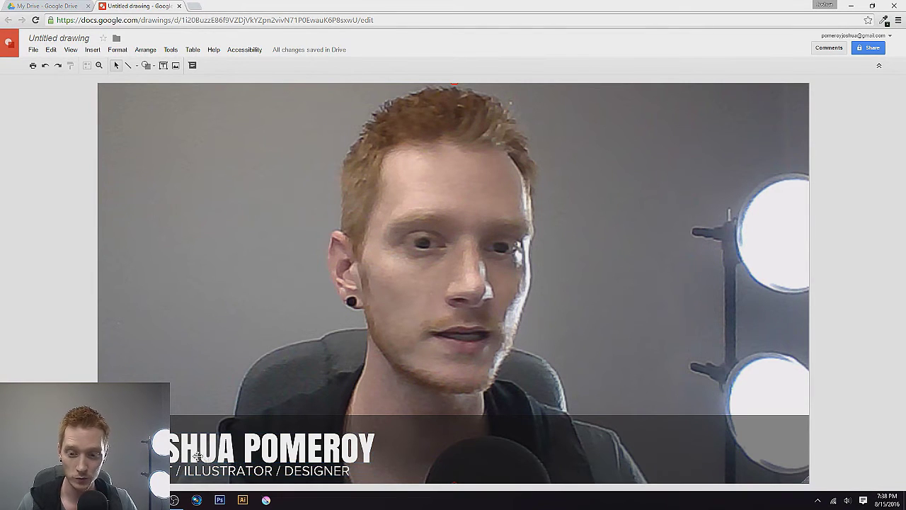
click(333, 477)
shift+click(335, 457)
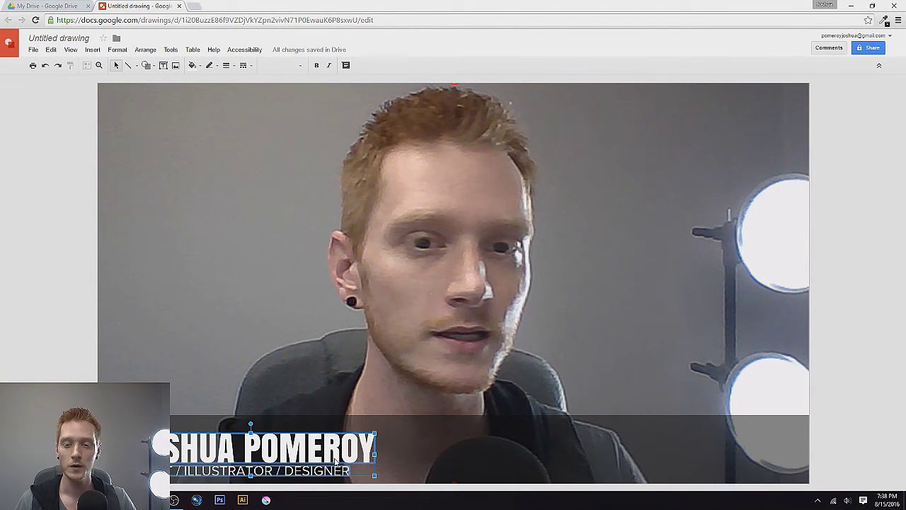
drag(336, 457, 336, 451)
key(Escape)
click(330, 470)
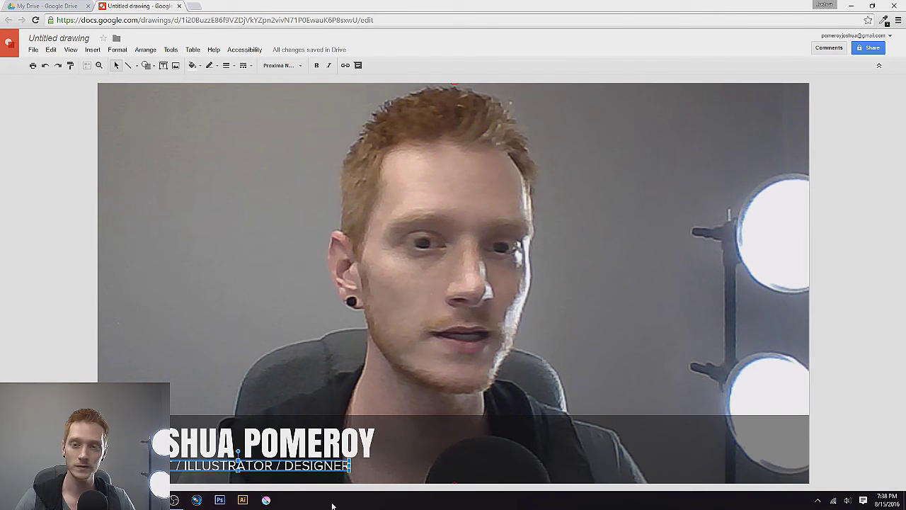
click(317, 65)
- Colour the subtitle text magenta, then select the grey lower-third bar
click(192, 65)
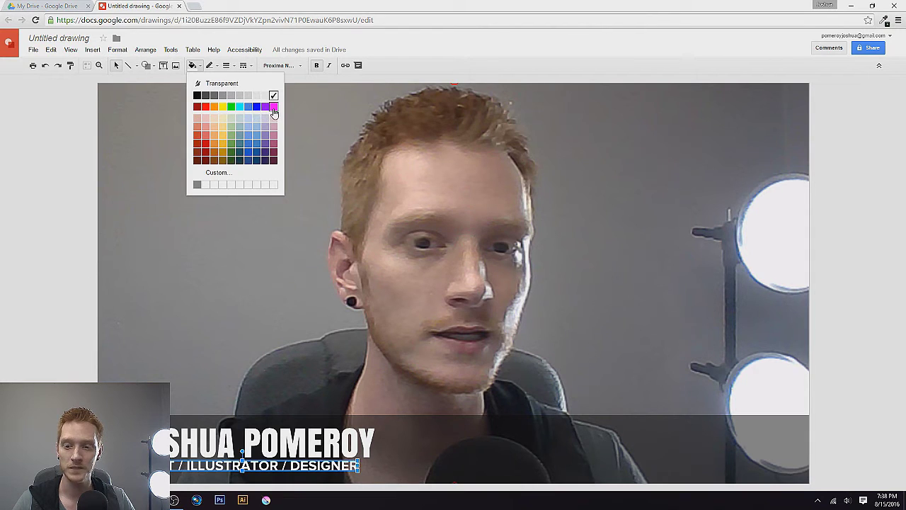
click(273, 106)
click(80, 336)
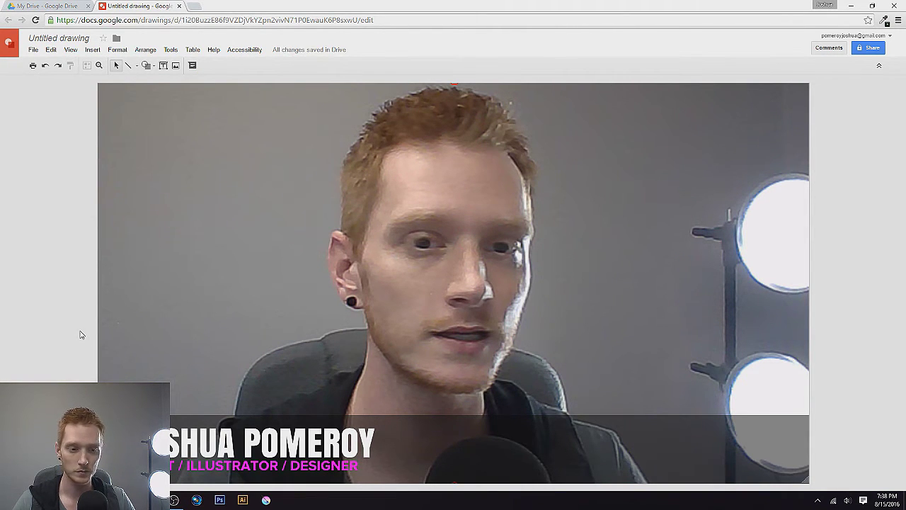
click(537, 439)
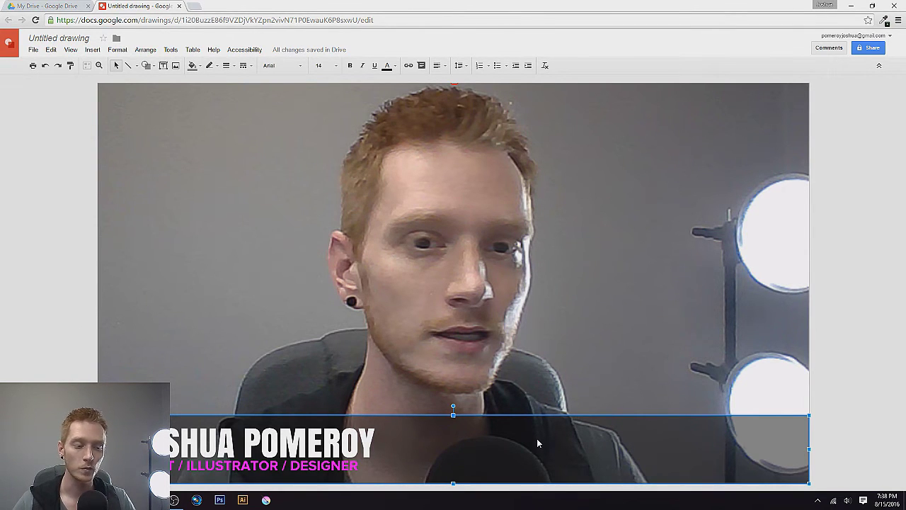
- Move the grey lower-third bar right, then delete it
drag(420, 453, 509, 445)
click(464, 226)
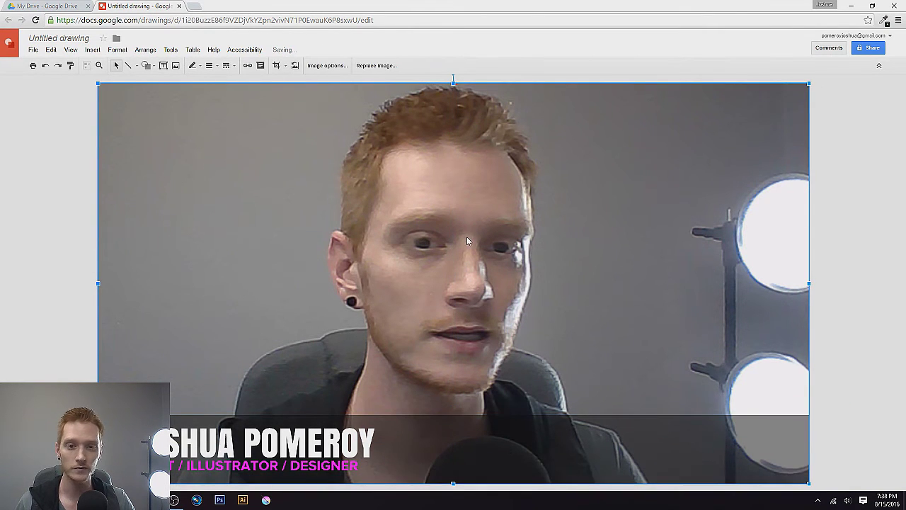
click(782, 444)
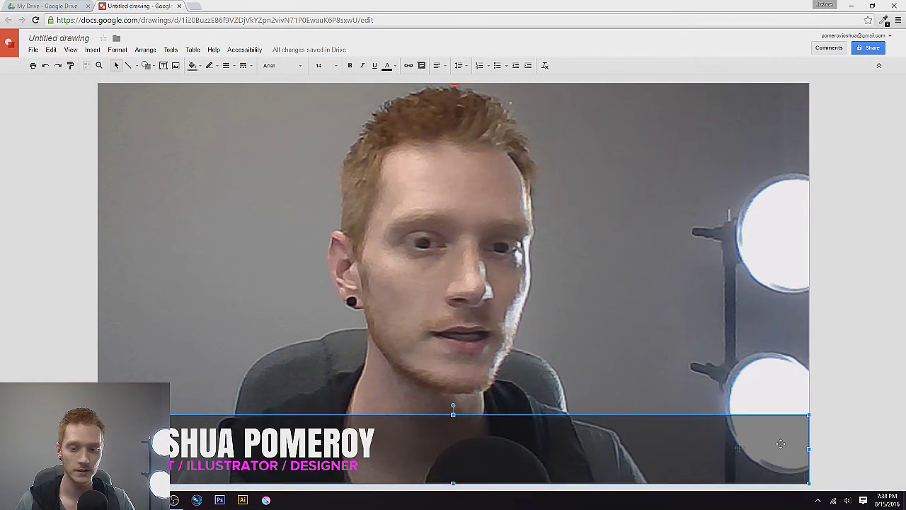
key(Delete)
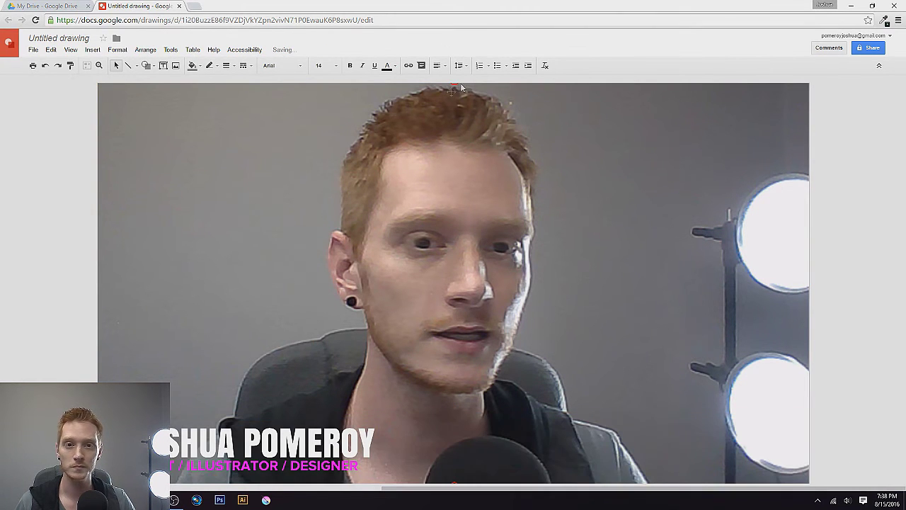
- Raise the webcam photo's brightness strongly in Image options
click(426, 106)
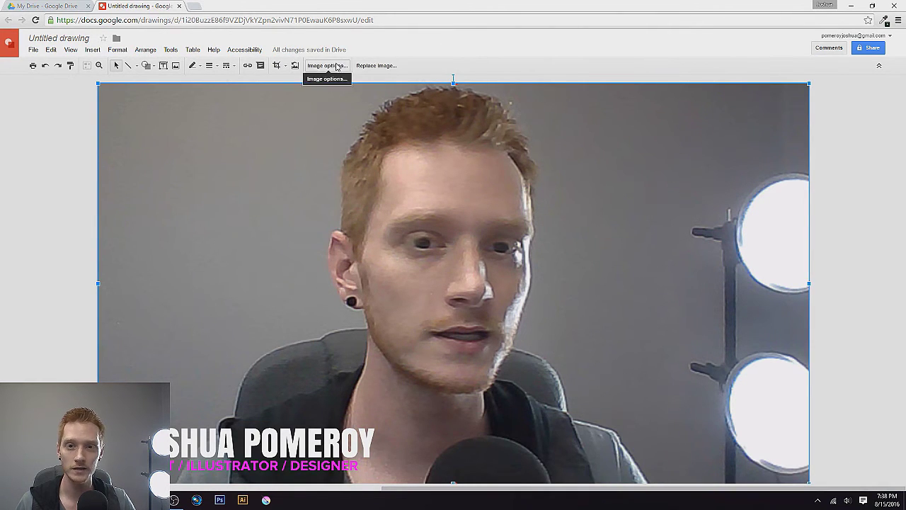
click(325, 65)
scroll(850, 174, up, 8)
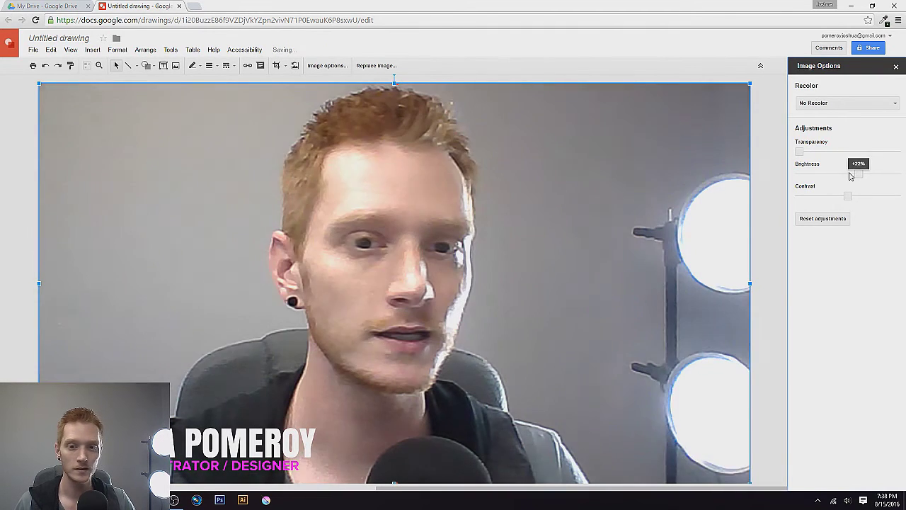
scroll(850, 174, up, 2)
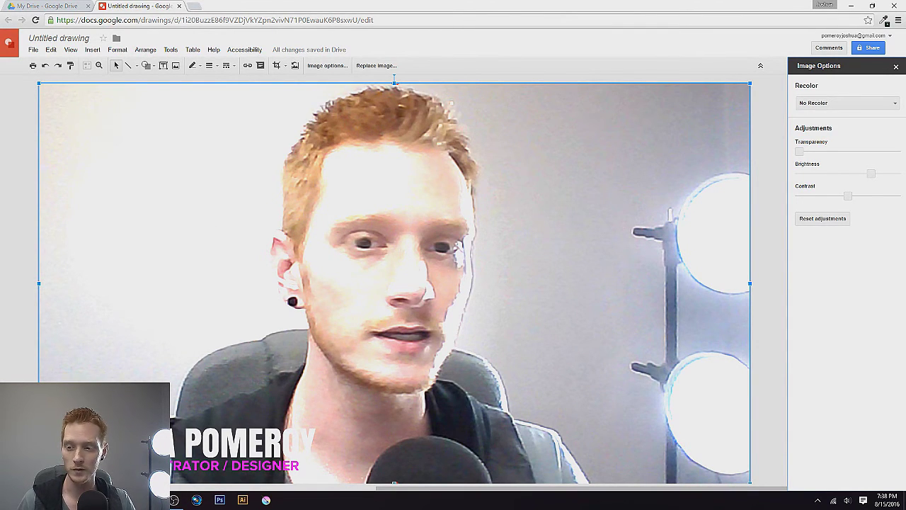
drag(174, 481, 749, 444)
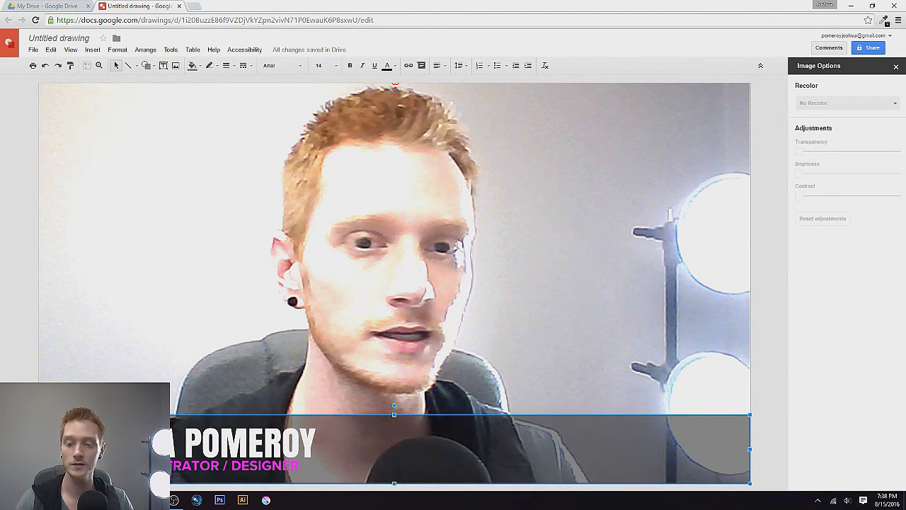
- Try moving the lower-third banner up the canvas, then undo to keep it at the bottom
click(27, 352)
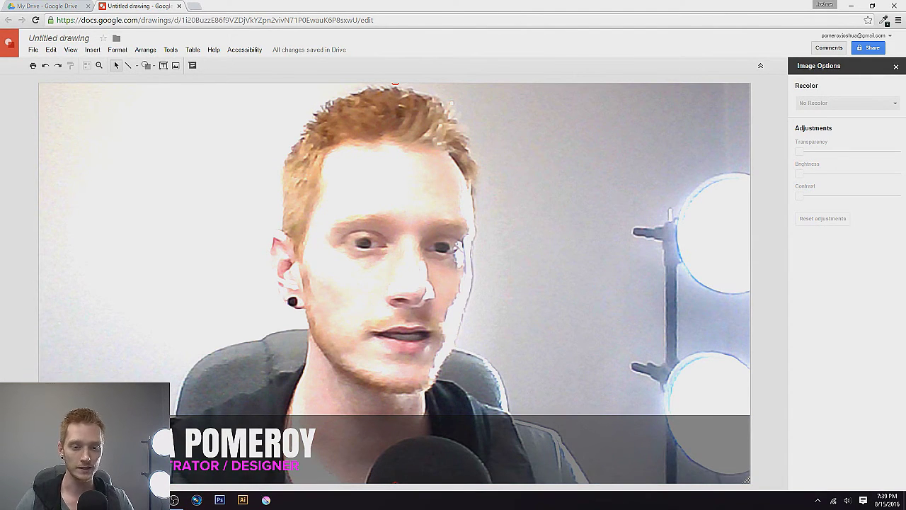
key(Tab)
key(Tab)
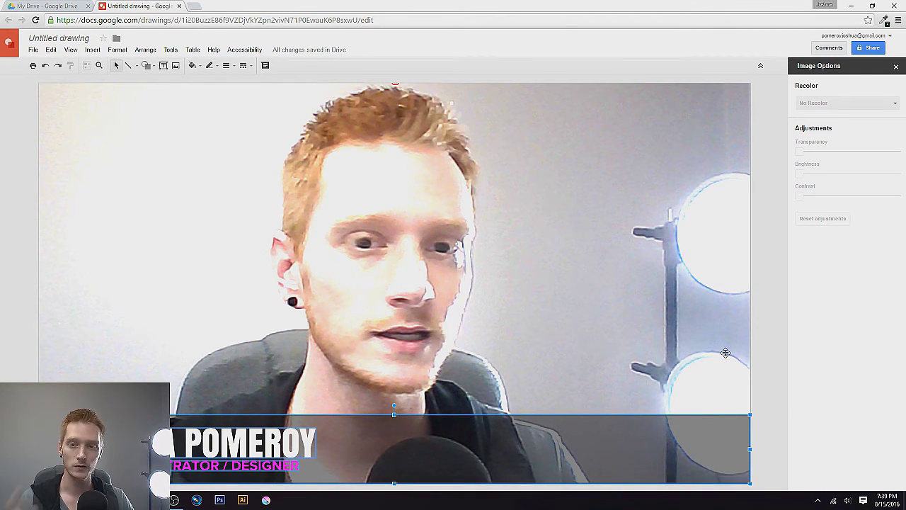
key(Escape)
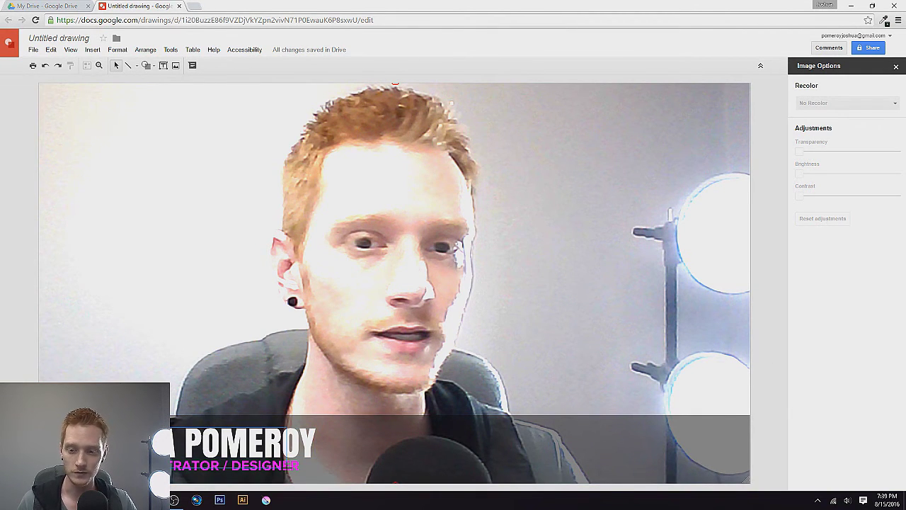
key(Tab)
key(Escape)
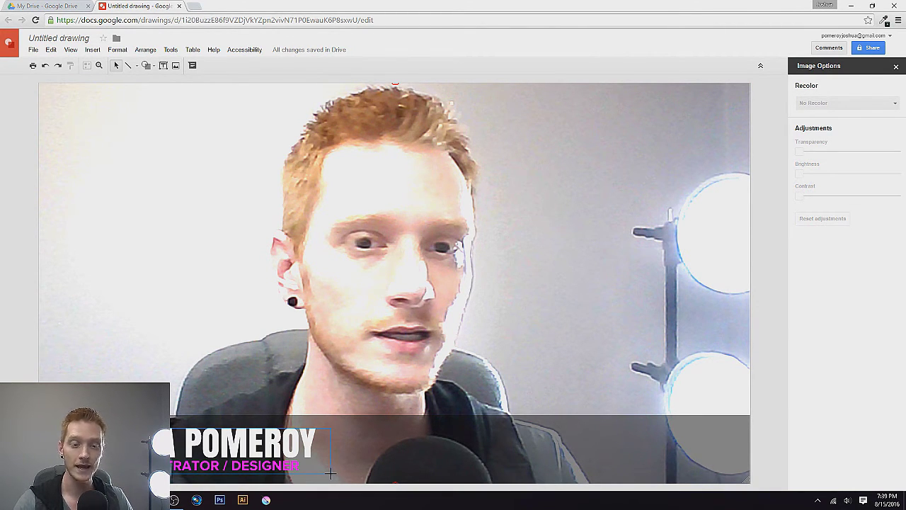
click(332, 477)
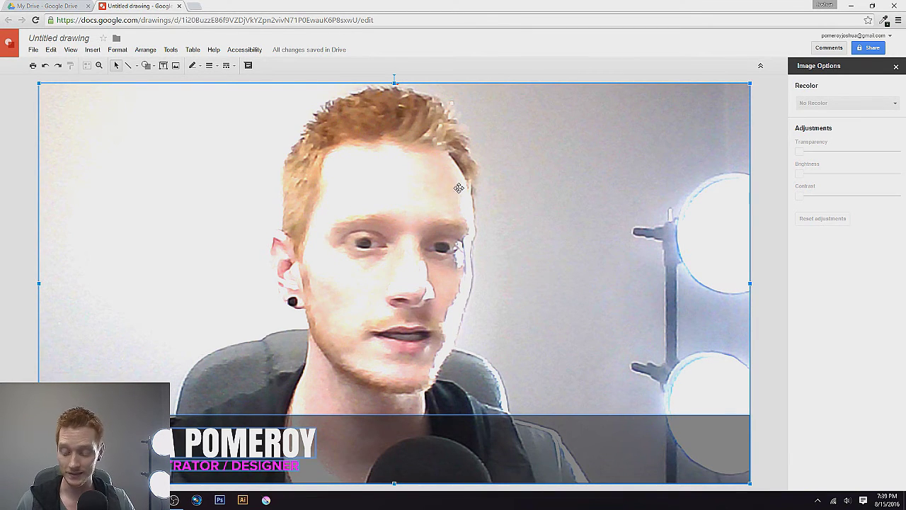
key(Tab)
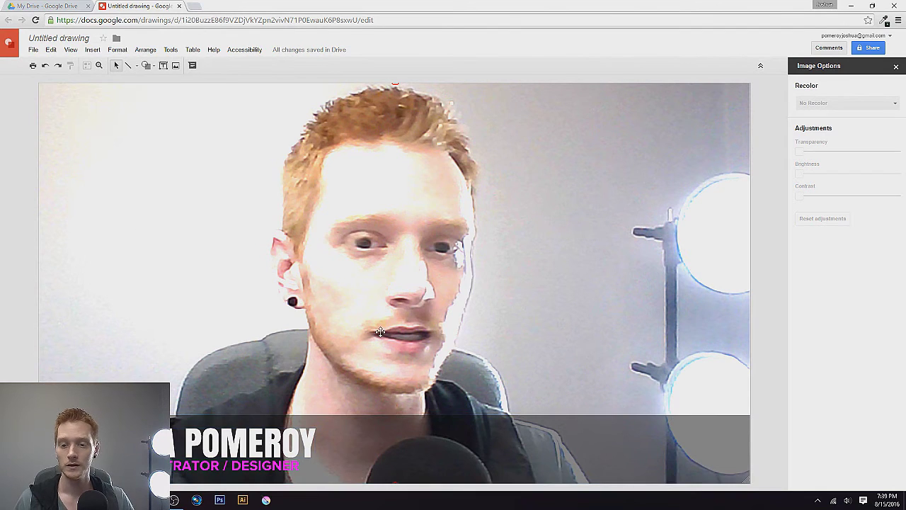
drag(586, 446, 556, 259)
key(ctrl+z)
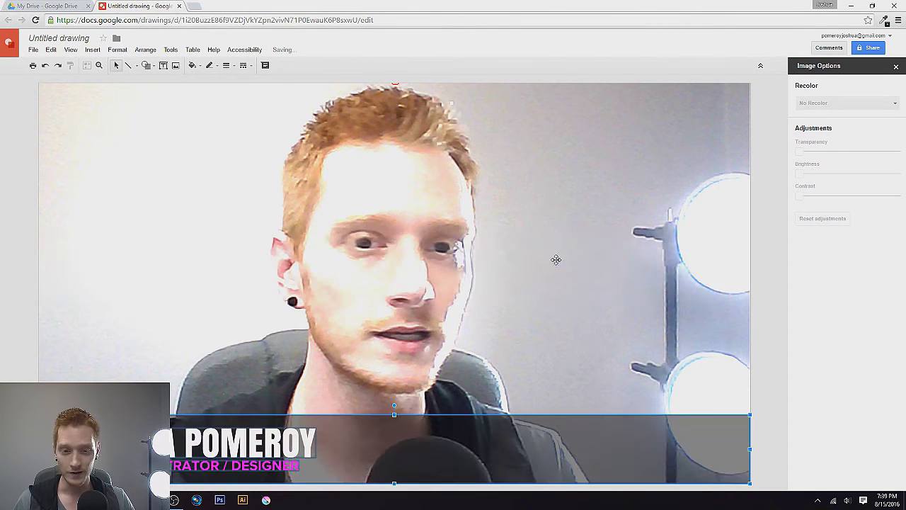
key(ctrl+y)
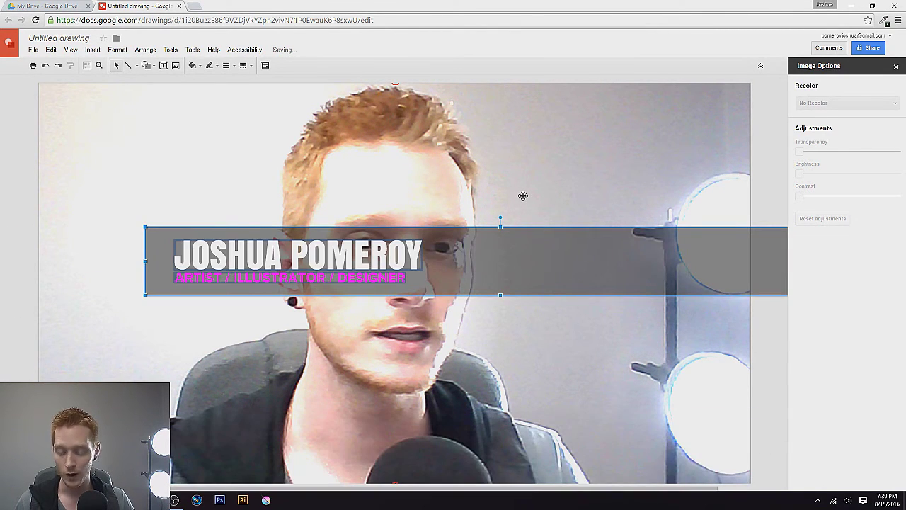
key(ctrl+z)
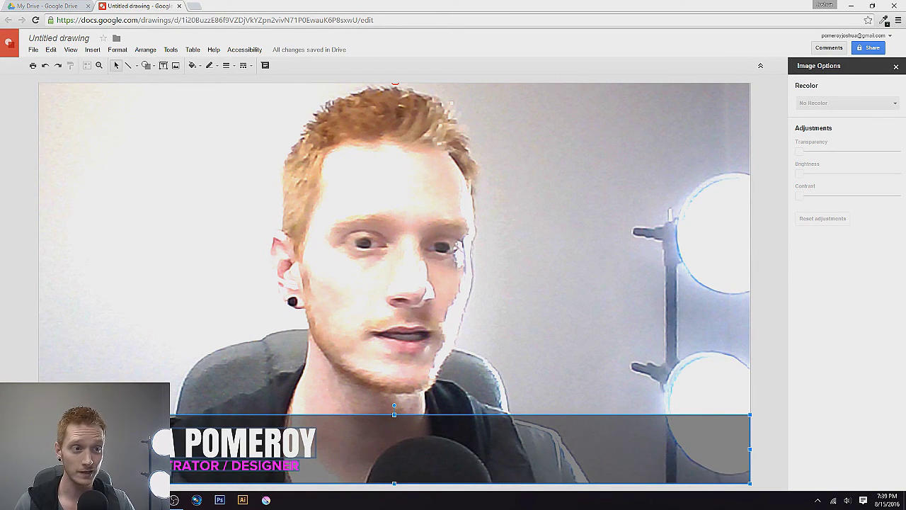
- Reset the photo's brightness adjustments and close the Image options panel
click(461, 105)
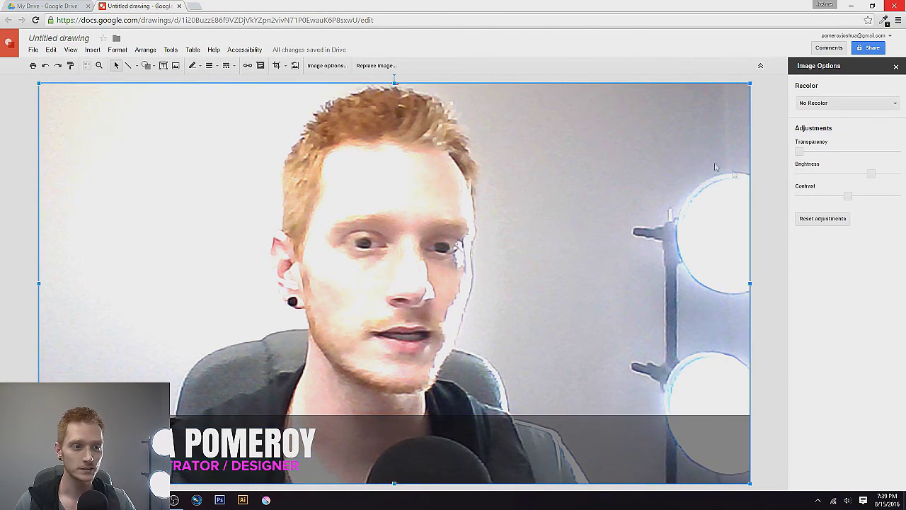
click(819, 219)
click(895, 66)
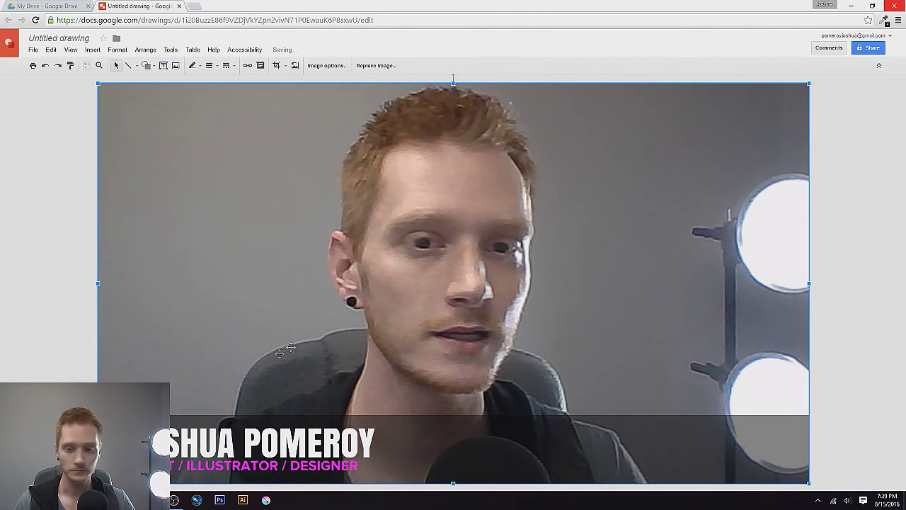
click(83, 291)
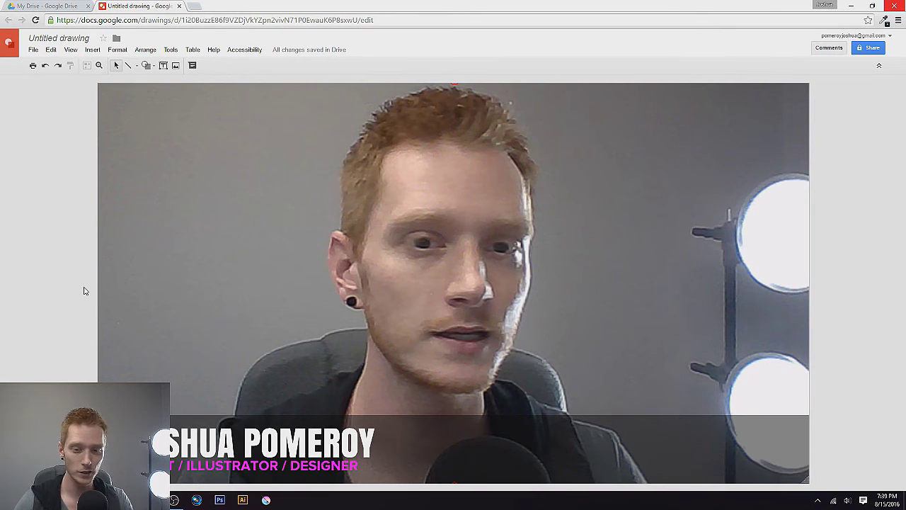
- In the Drive listing, open the JP folder and its JP Black Corner drawing
click(29, 6)
click(253, 42)
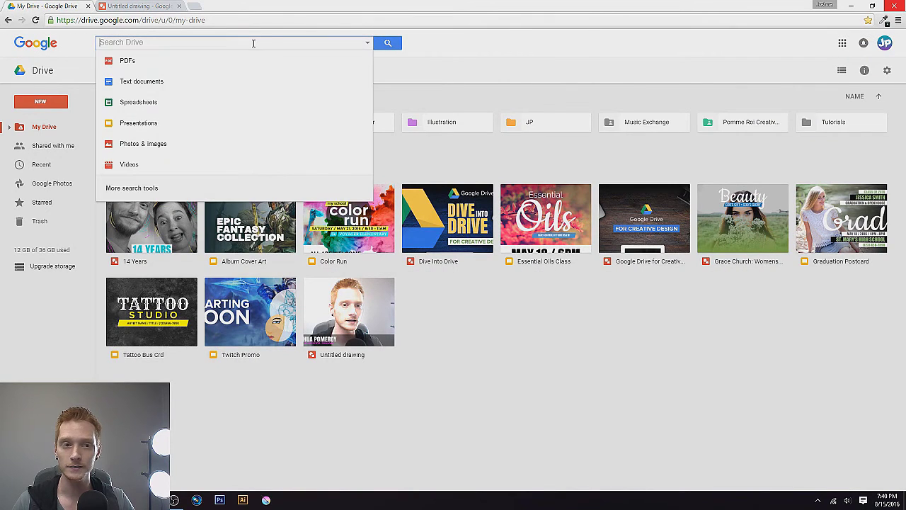
click(583, 152)
double_click(551, 124)
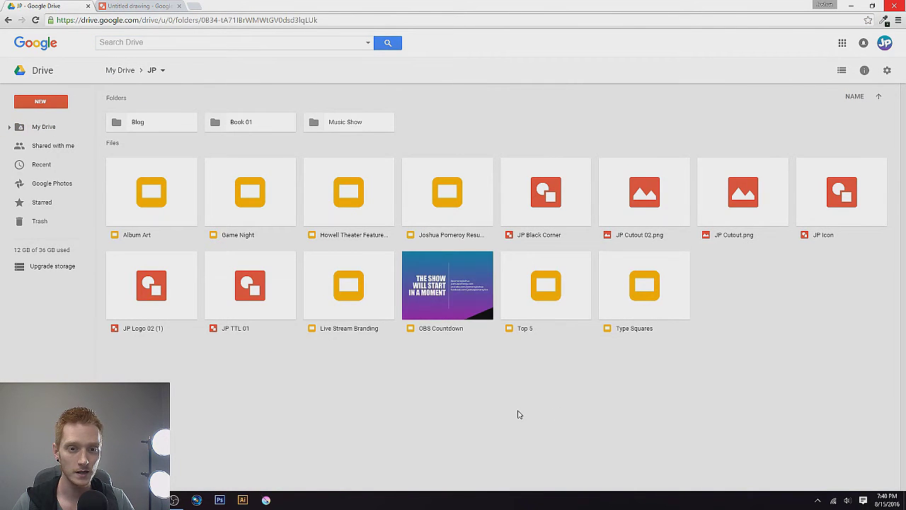
double_click(546, 199)
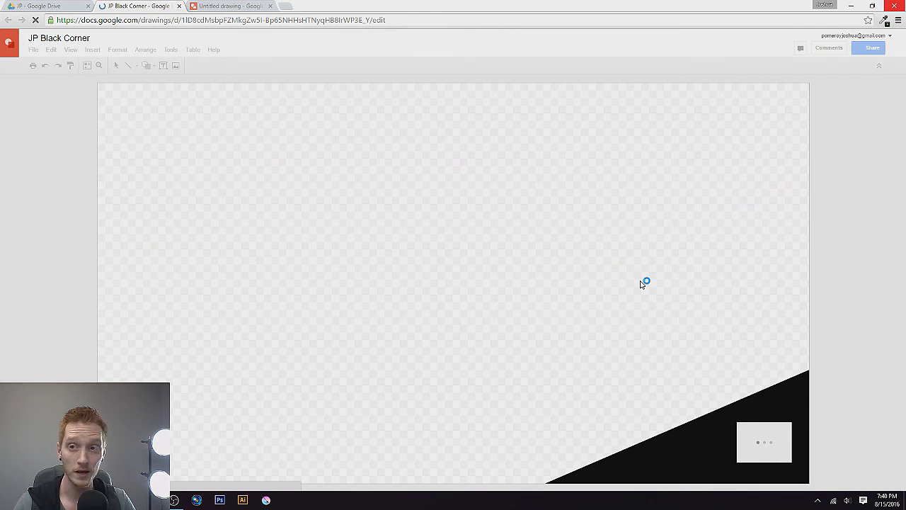
- Select the JP logo inside the black corner group, then return to the Untitled lower-third drawing
click(770, 448)
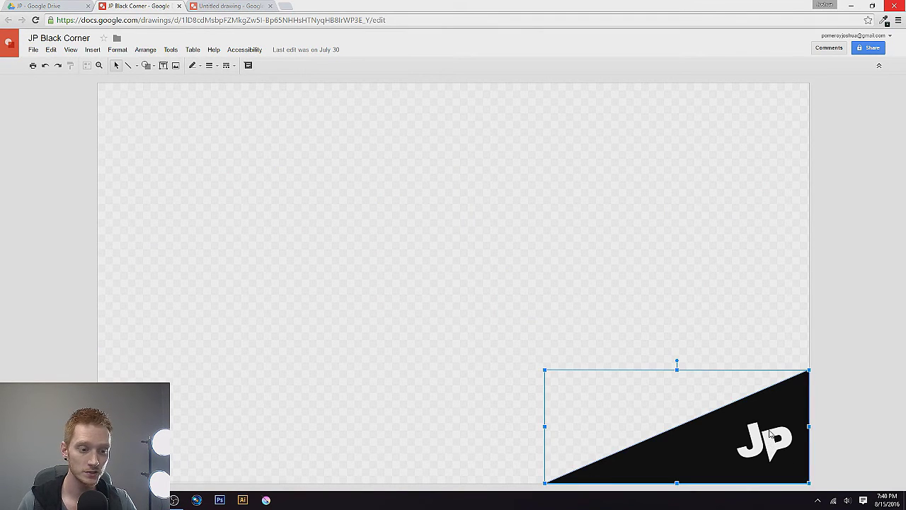
click(769, 435)
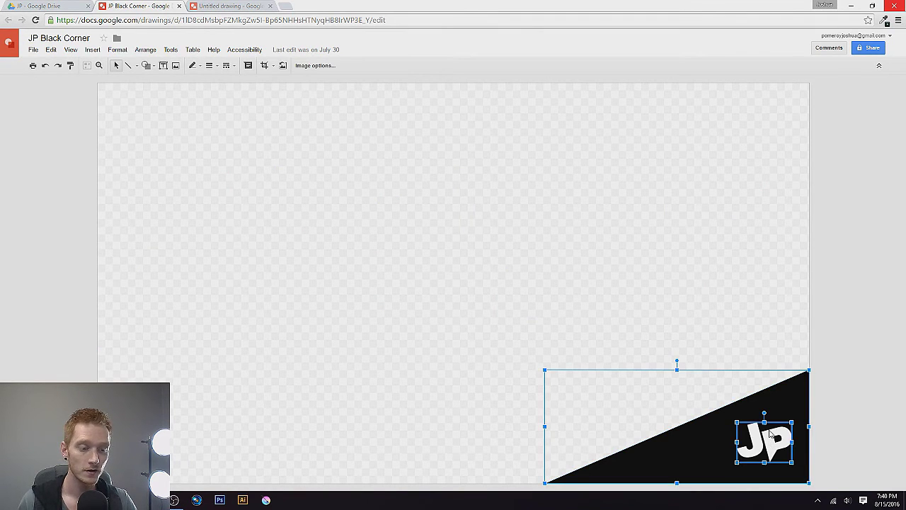
click(854, 316)
click(232, 9)
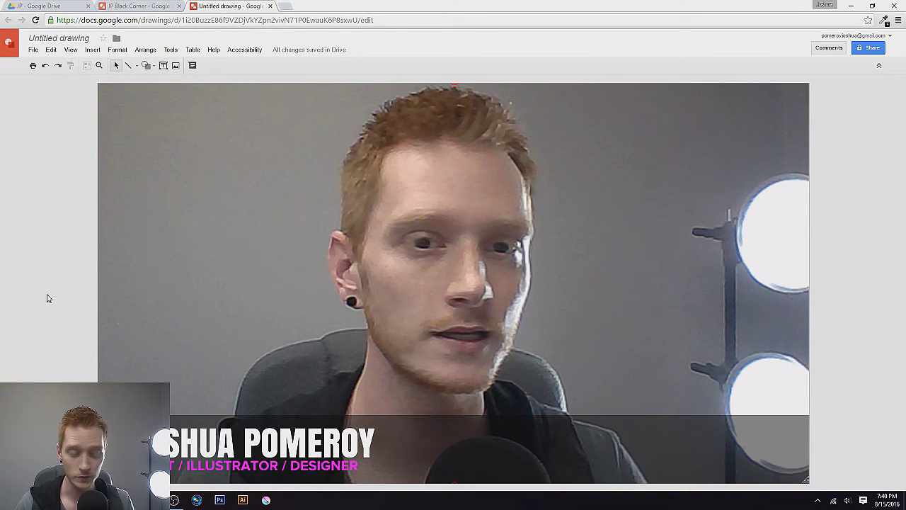
- Paste the JP logo and position it at the right end of the dark banner
key(ctrl+v)
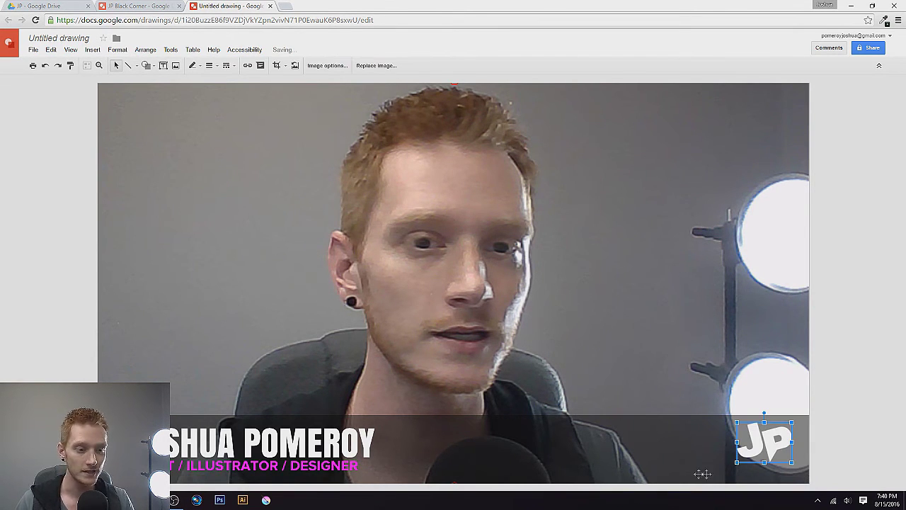
drag(771, 451, 798, 454)
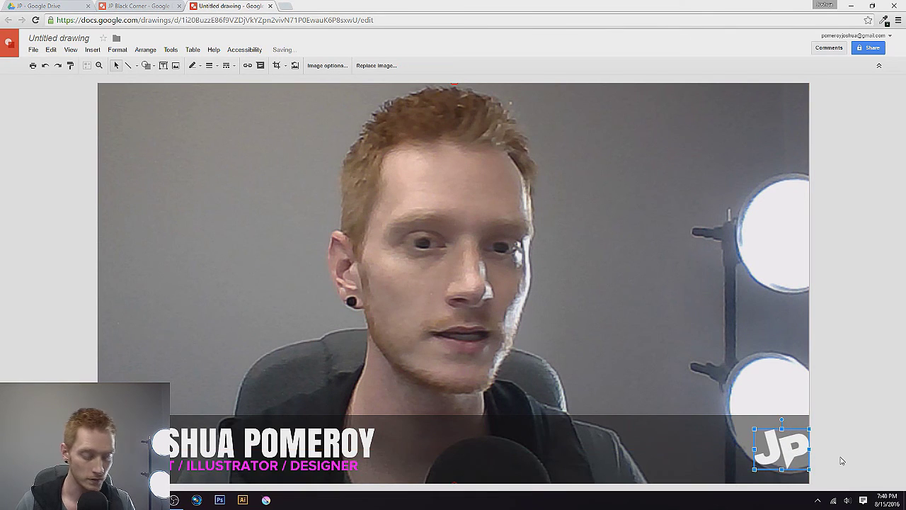
key(Left)
key(Left)
key(Left)
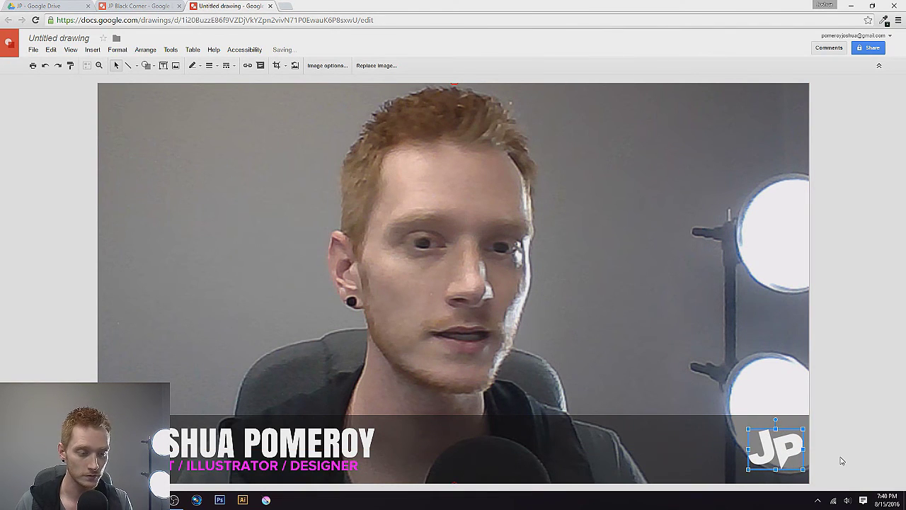
key(Left)
key(Left)
key(Left)
key(Left)
key(Left)
key(Left)
key(Left)
key(Left)
key(Left)
key(Left)
key(Left)
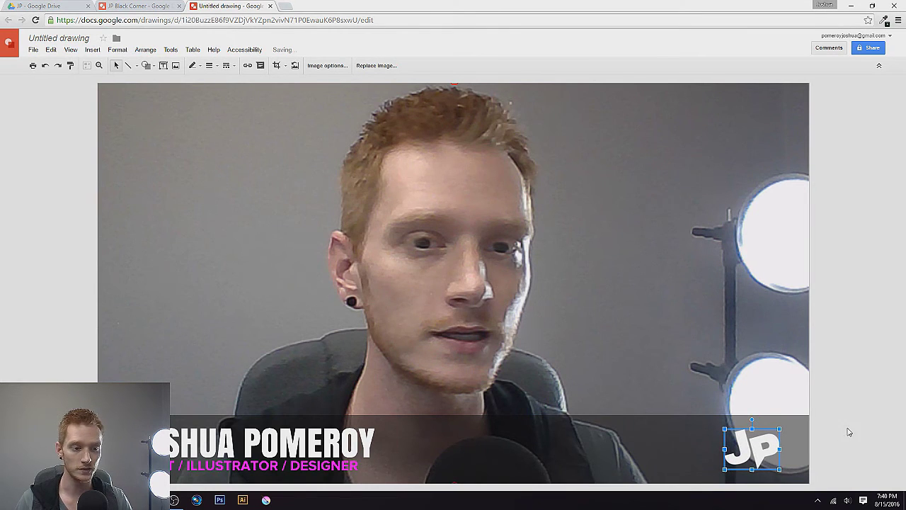
- Try moving the banner and logo together, cancel, and clear the selection
click(263, 452)
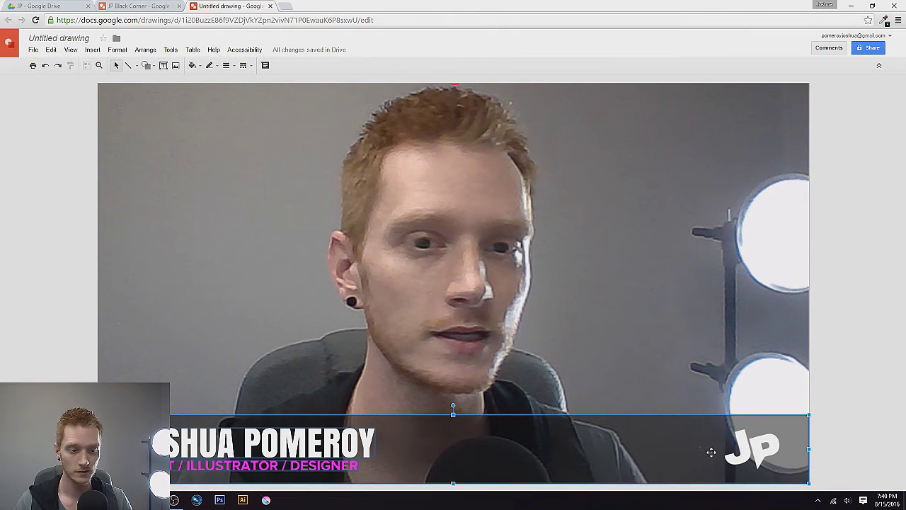
shift+click(762, 461)
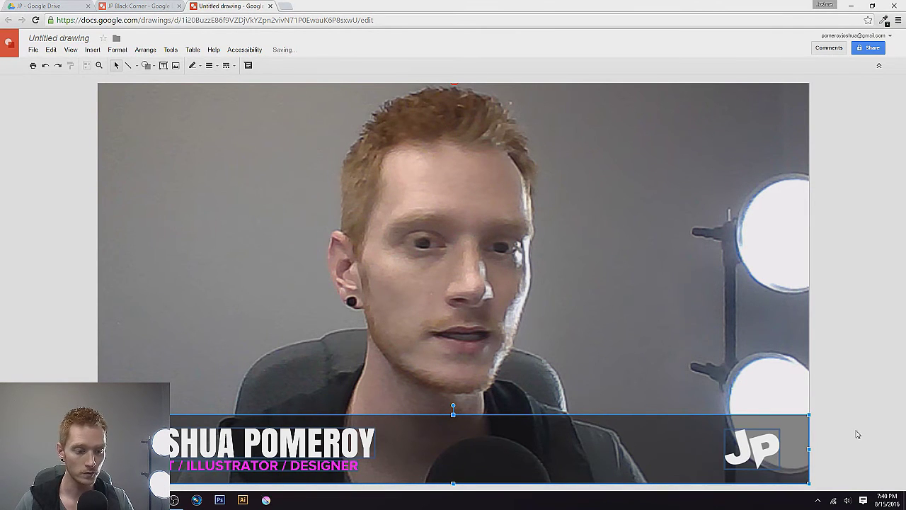
drag(681, 443, 378, 309)
key(Escape)
click(887, 403)
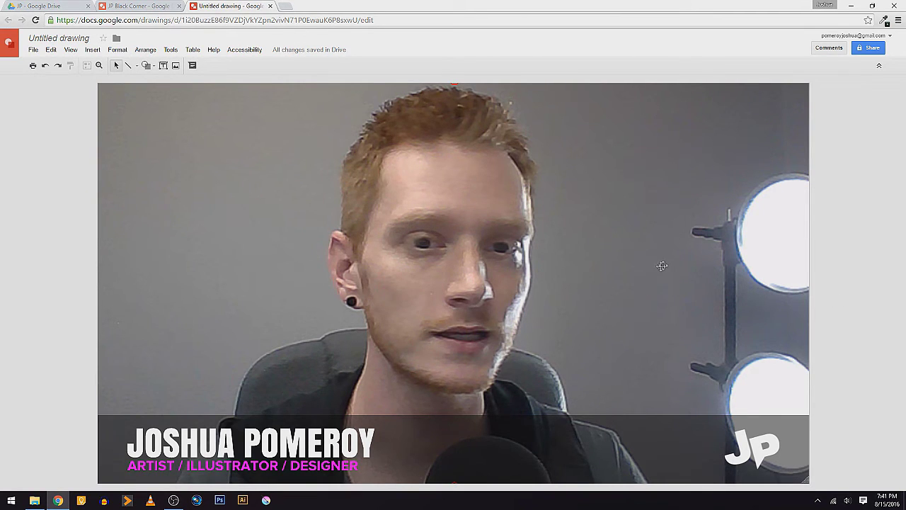
- Drag the webcam photo off the canvas to the left and delete it
click(687, 268)
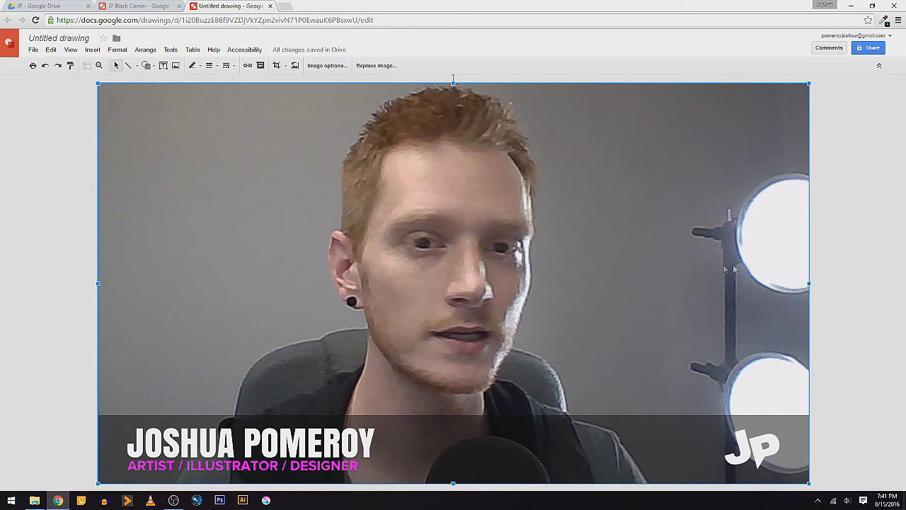
drag(789, 275, 53, 289)
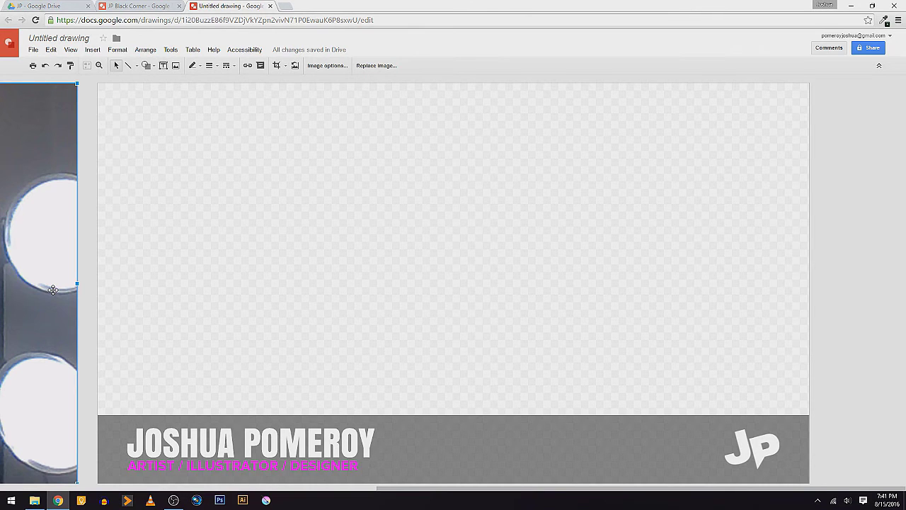
key(Delete)
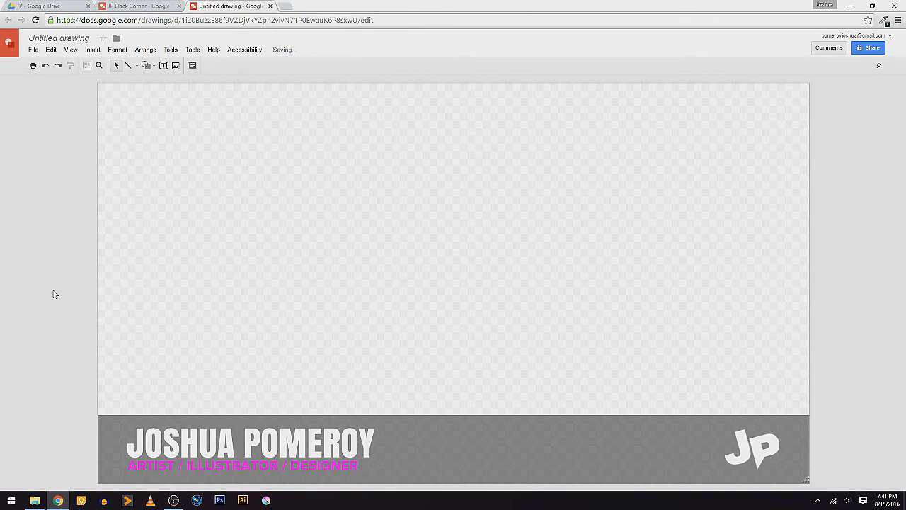
- Rename the drawing to 'JP Lower 3rd Pink'
click(34, 51)
click(59, 37)
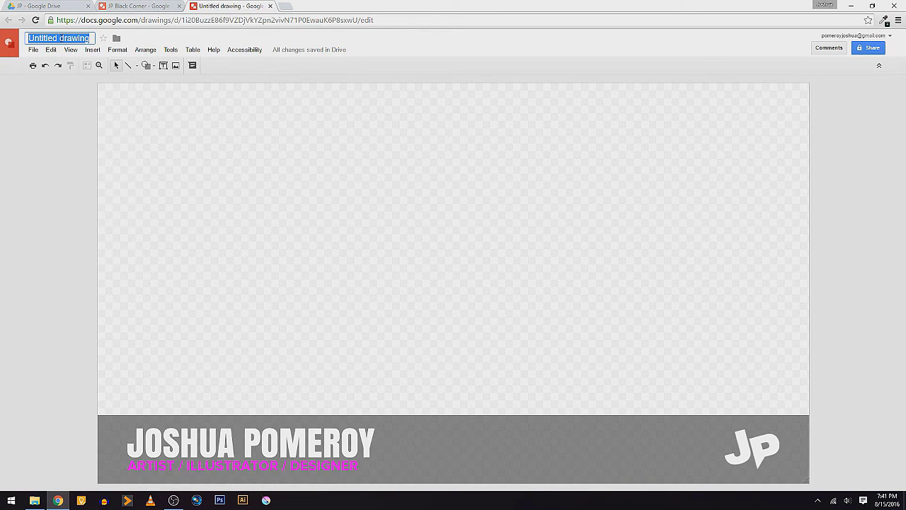
text(JP Lower 3rd Pink)
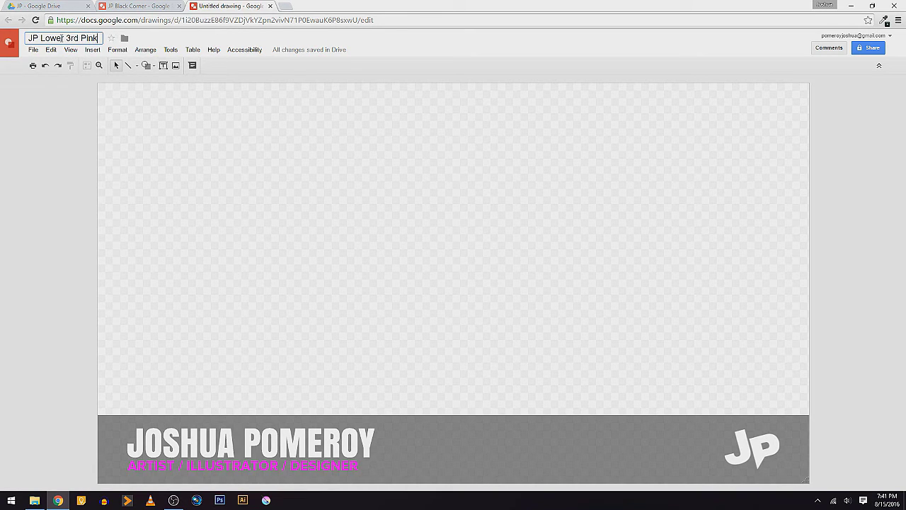
click(85, 173)
click(32, 51)
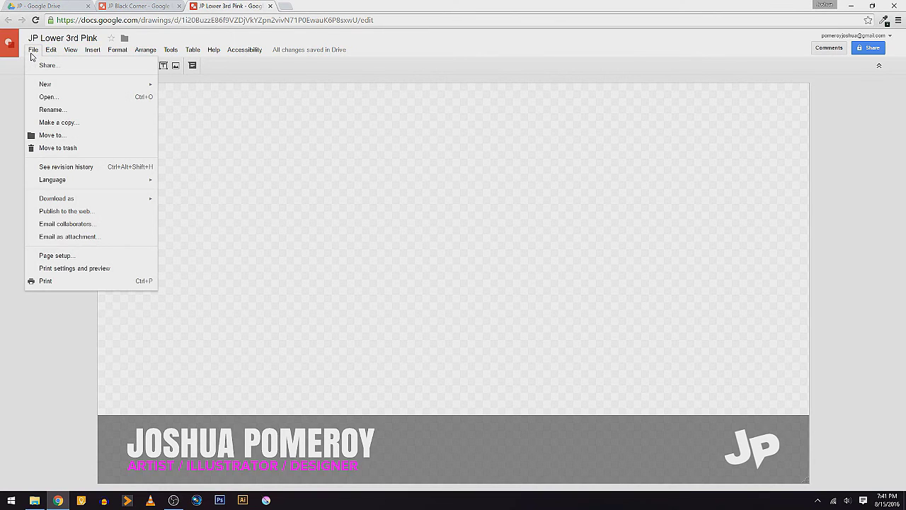
mouse_move(130, 205)
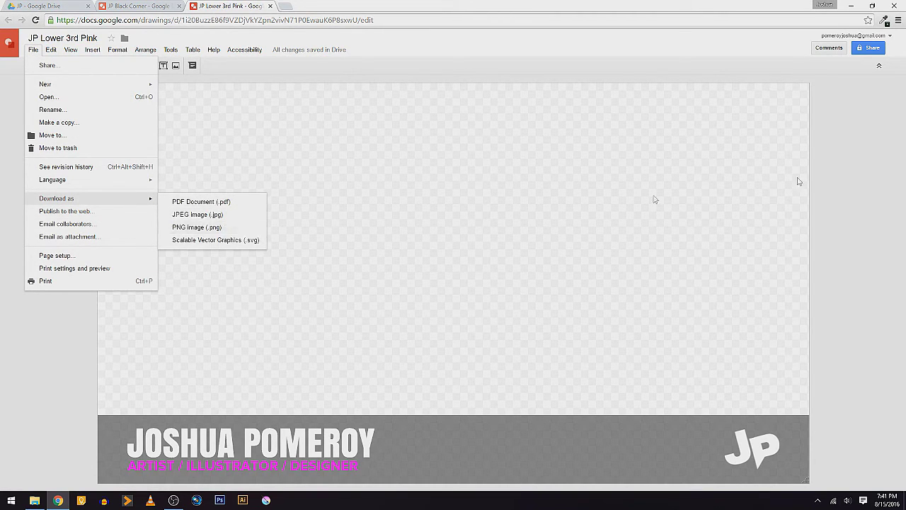
click(821, 177)
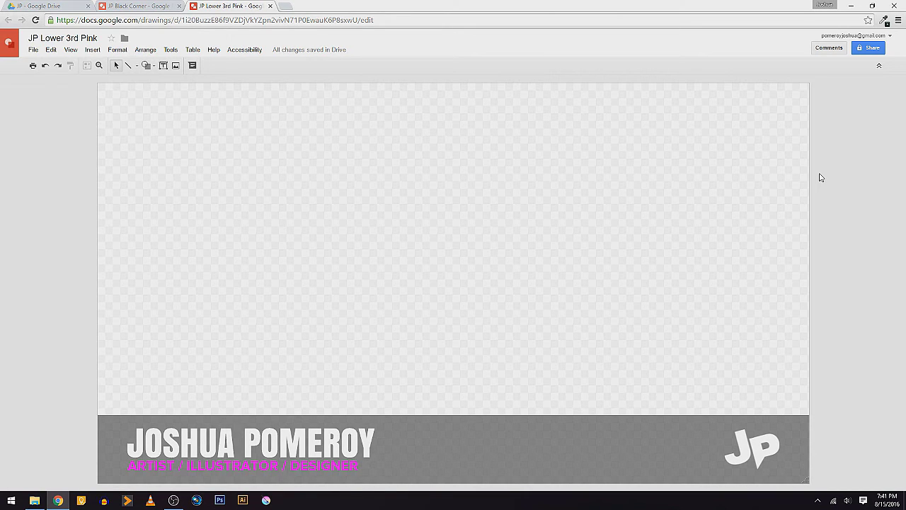
- Download the drawing as a PNG image using the menu search for 'png'
key(alt+slash)
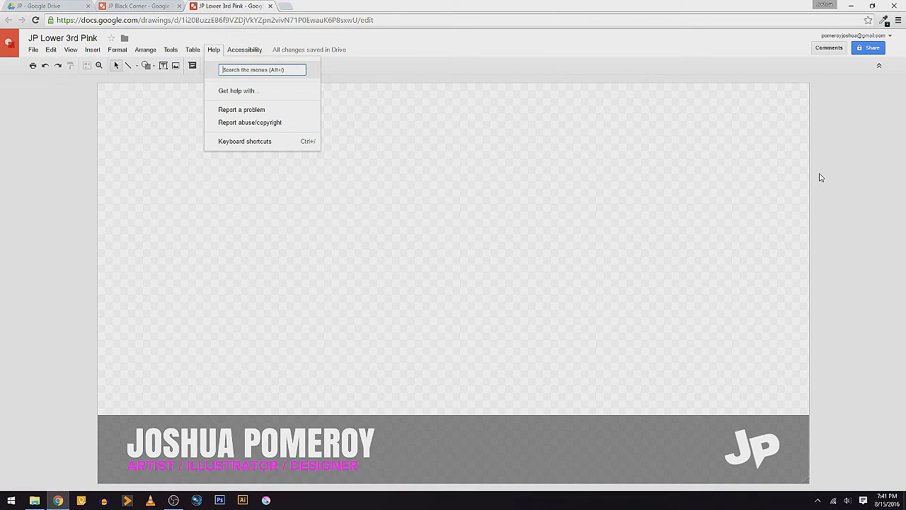
key(Escape)
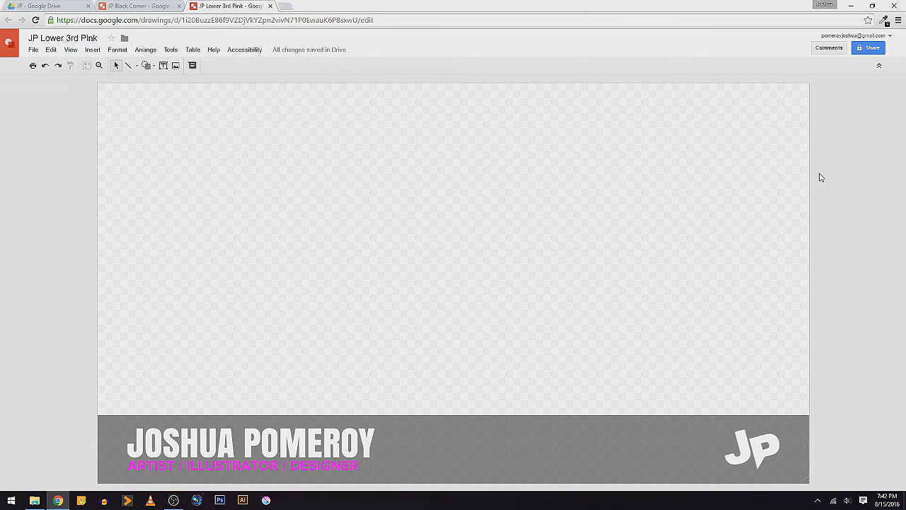
key(alt+slash)
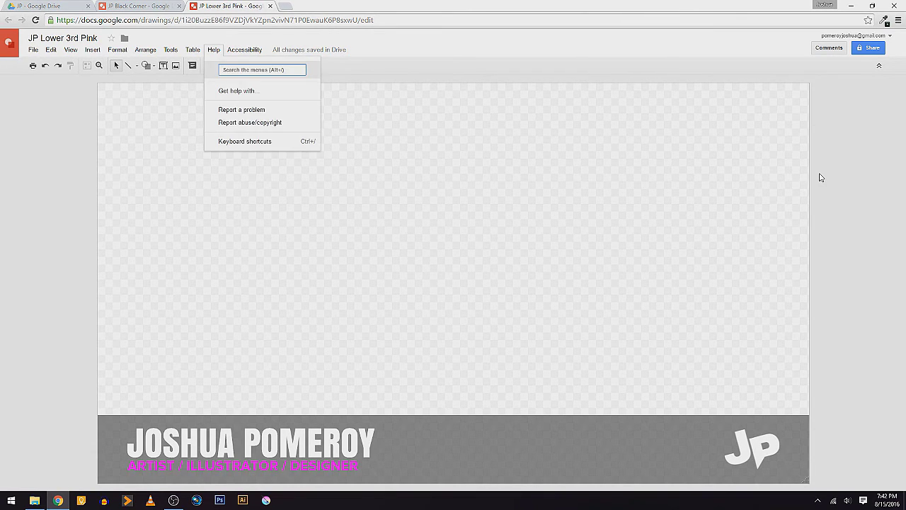
text(png)
key(Return)
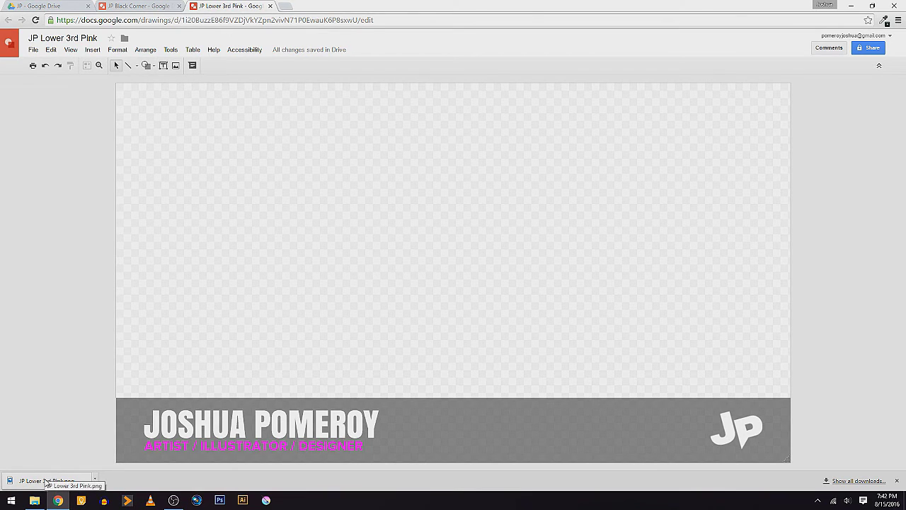
- Preview the downloaded JP Lower 3rd Pink.png at full size in a browser tab
drag(45, 481, 375, 7)
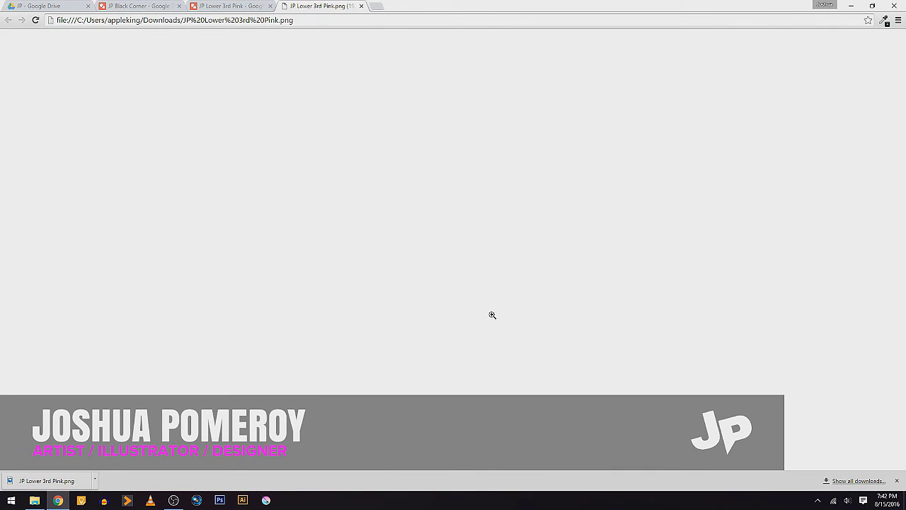
click(465, 400)
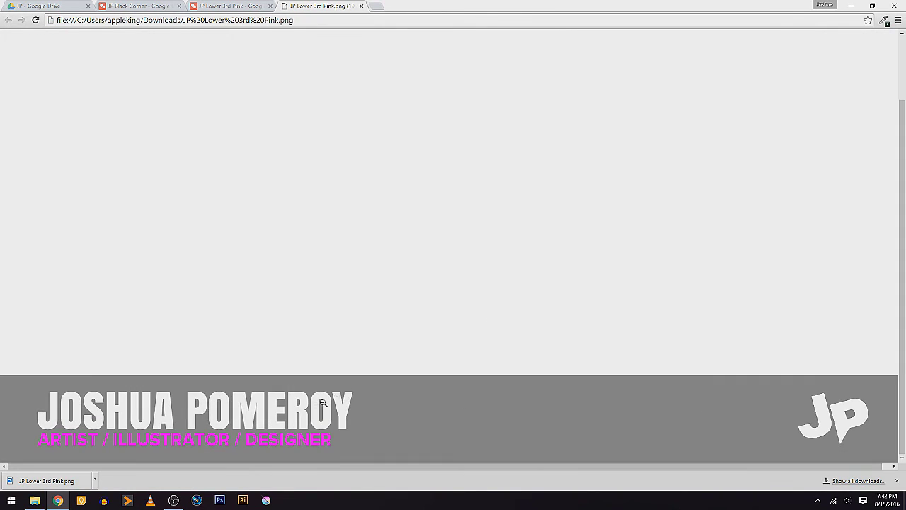
scroll(367, 388, up, 2)
scroll(366, 388, down, 2)
scroll(366, 390, up, 1)
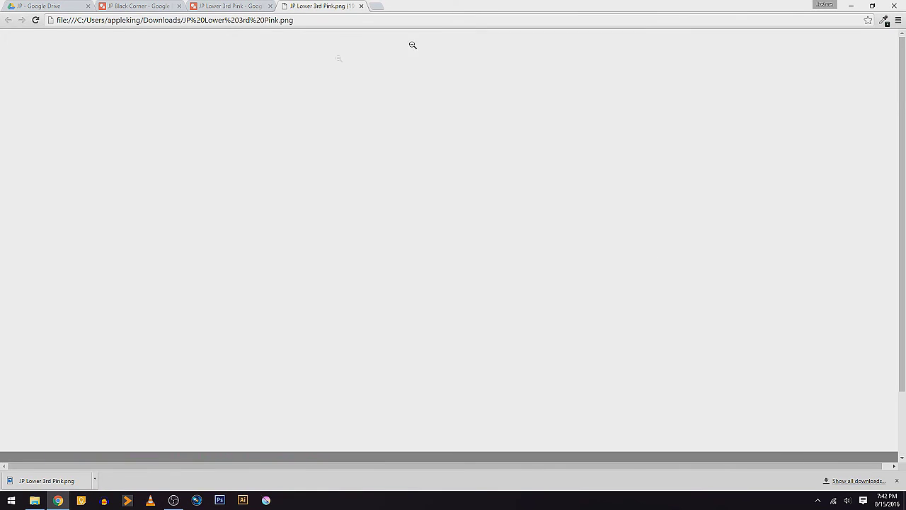
scroll(366, 79, down, 2)
- Close the PNG preview, minimize Chrome and launch Vegas Pro
click(361, 6)
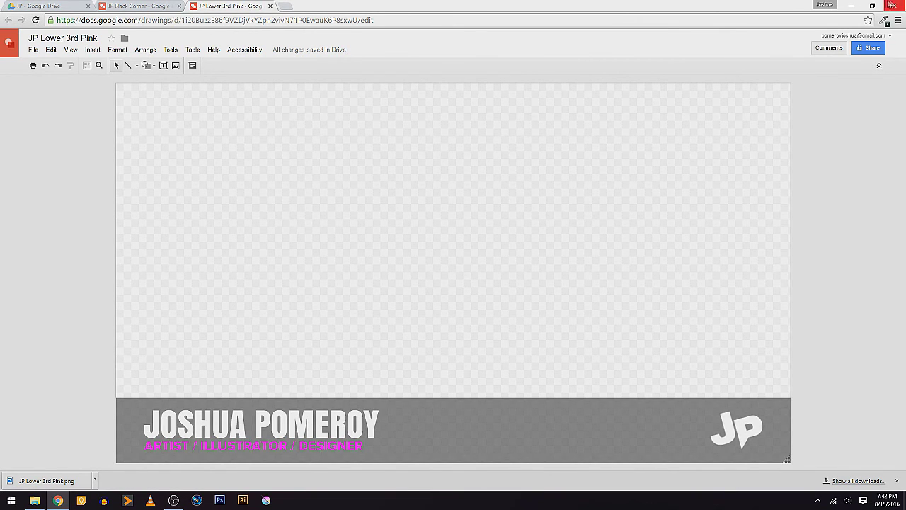
click(850, 6)
click(197, 500)
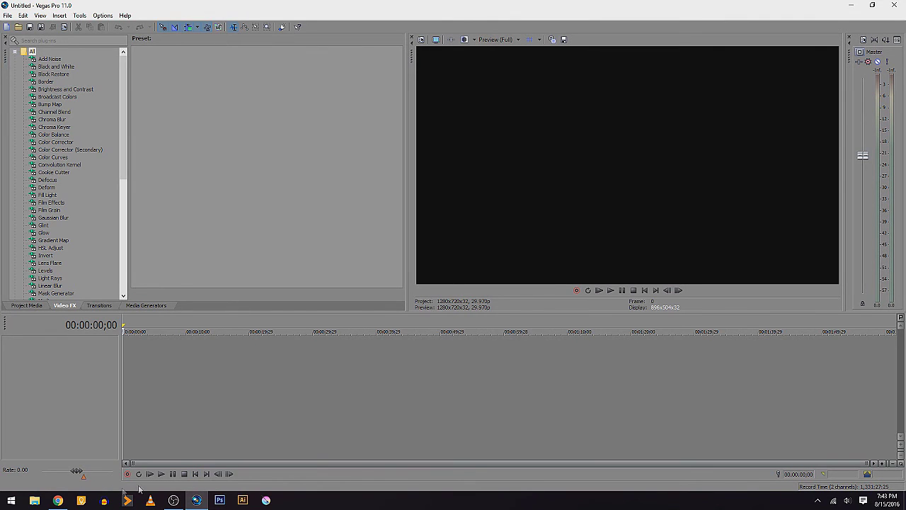
- Add JP Lower 3rd Pink.png from Downloads to the start of the timeline
click(34, 500)
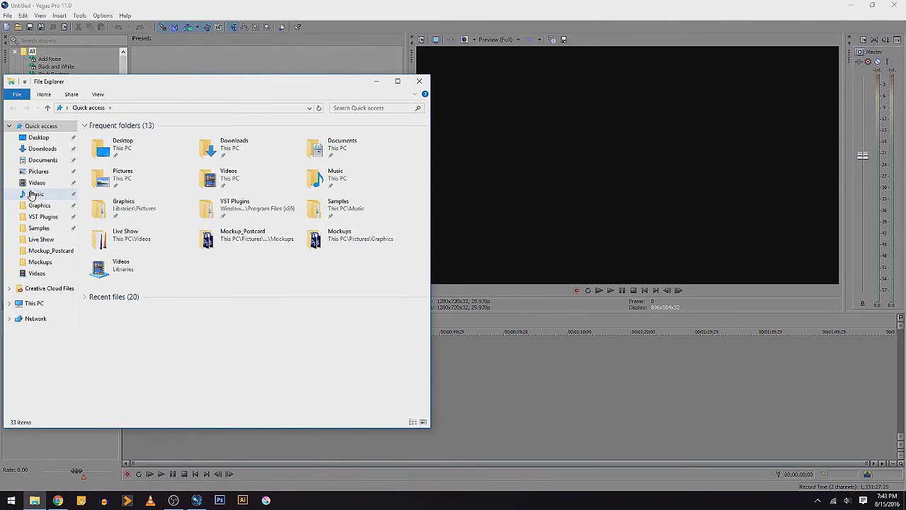
click(42, 148)
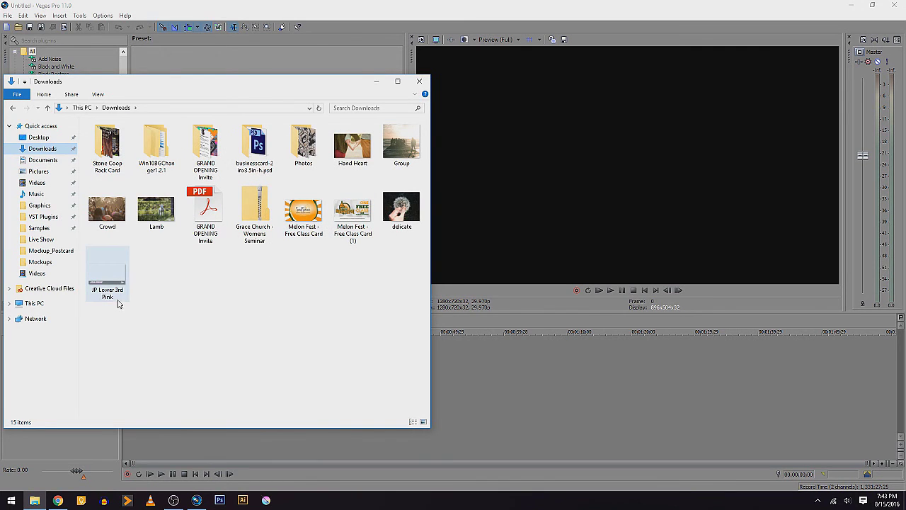
drag(110, 284, 134, 354)
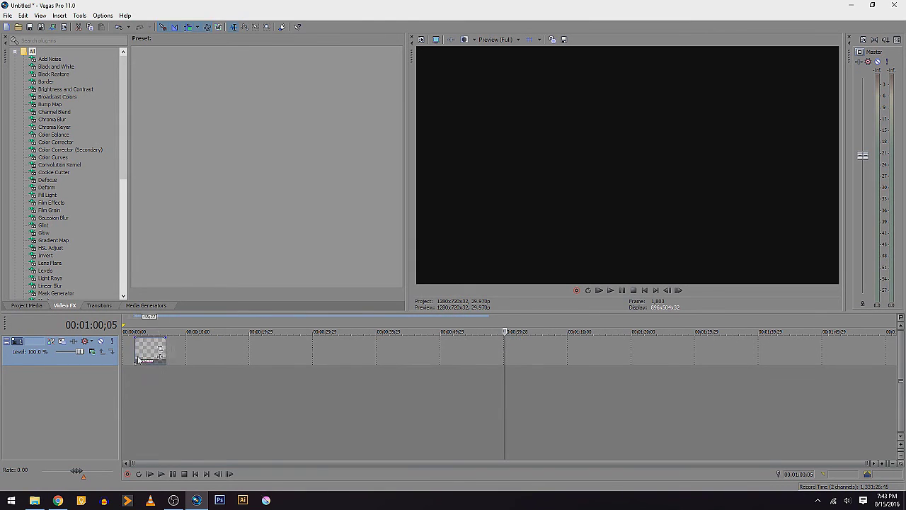
click(141, 385)
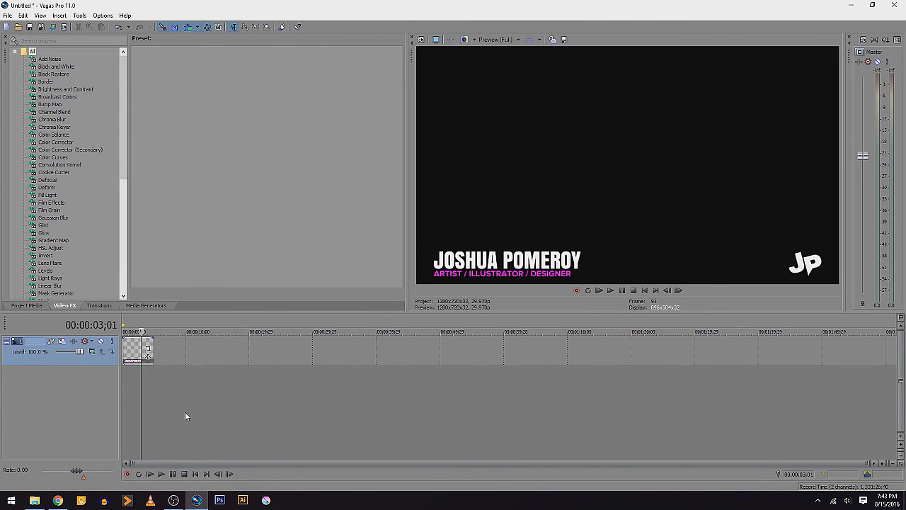
- Add the Hand Heart photo as track 2 beneath the overlay, lengthened to about 20 s
click(34, 500)
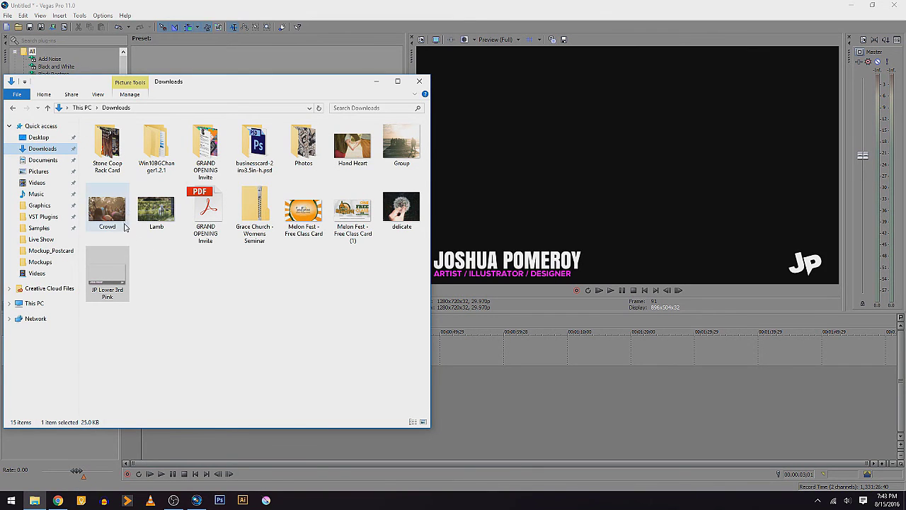
drag(353, 145, 259, 446)
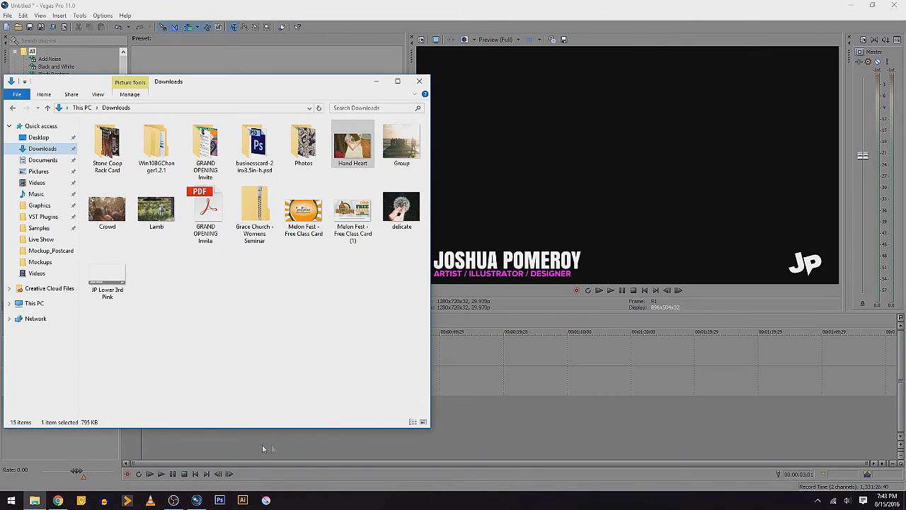
mouse_move(252, 386)
mouse_down()
mouse_move(127, 385)
mouse_move(253, 375)
mouse_up()
click(143, 420)
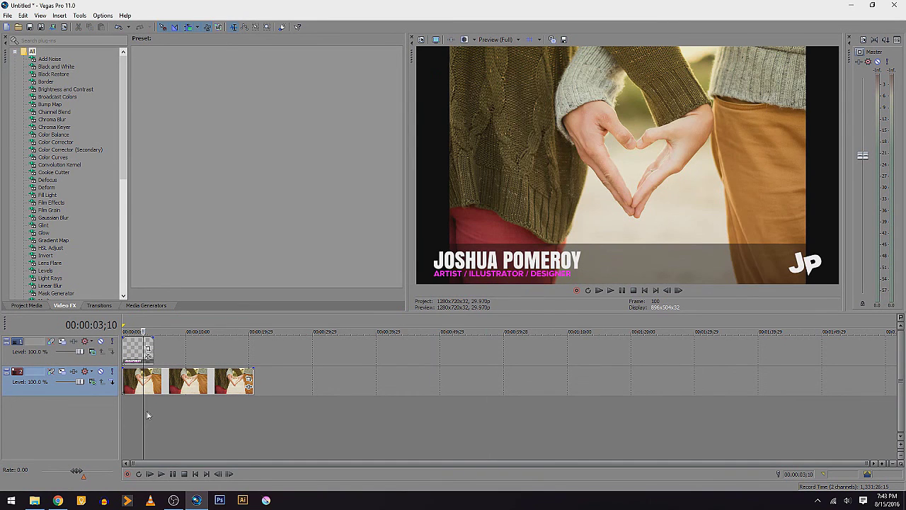
- Make the photo match the output aspect in Event Pan/Crop and play it back
click(249, 380)
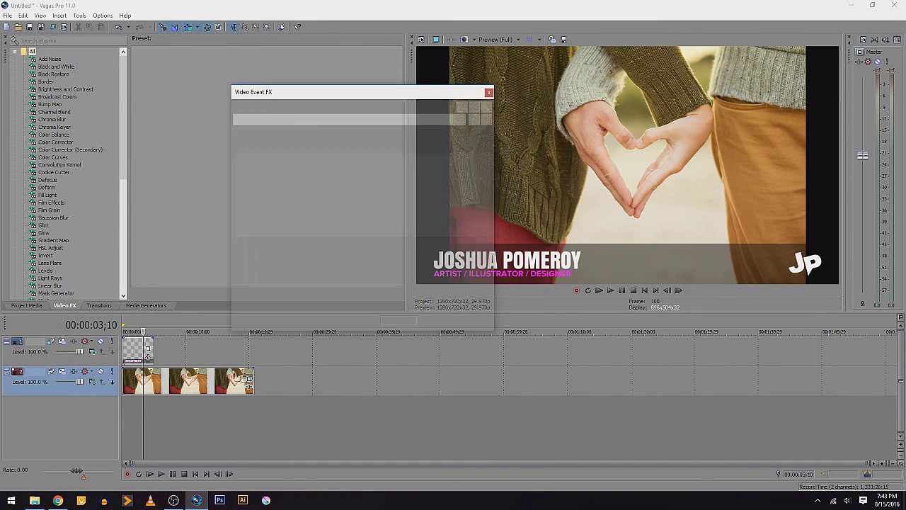
right_click(411, 218)
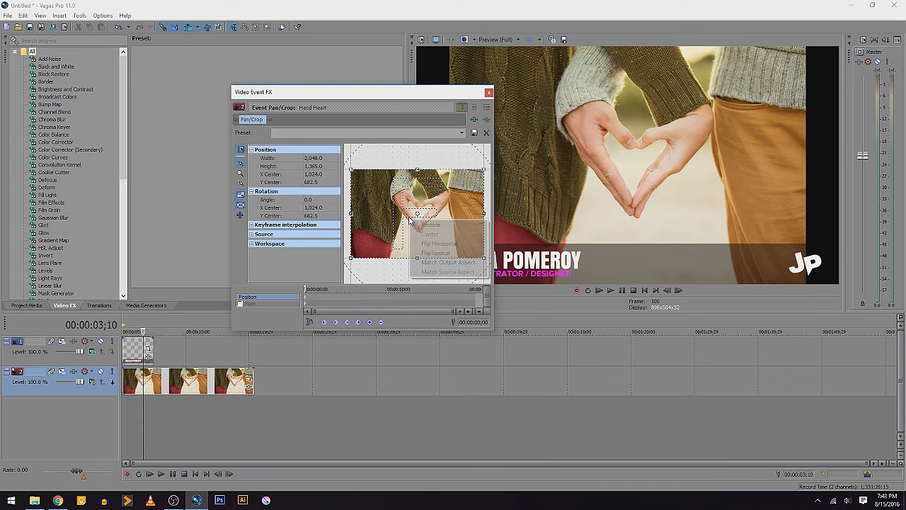
click(467, 262)
click(488, 93)
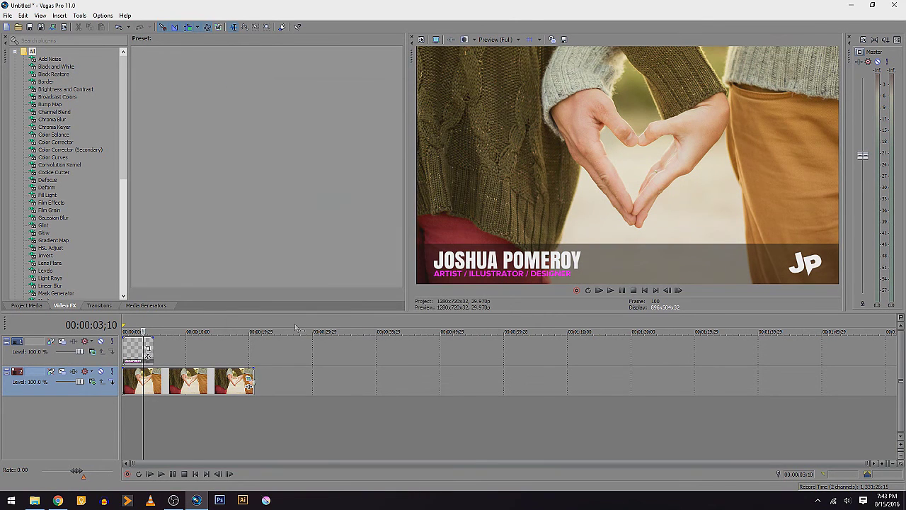
key(space)
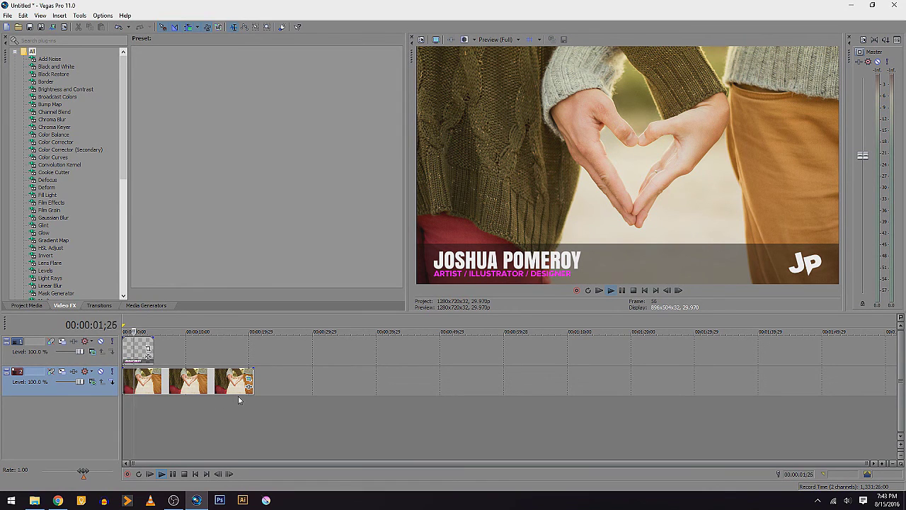
key(space)
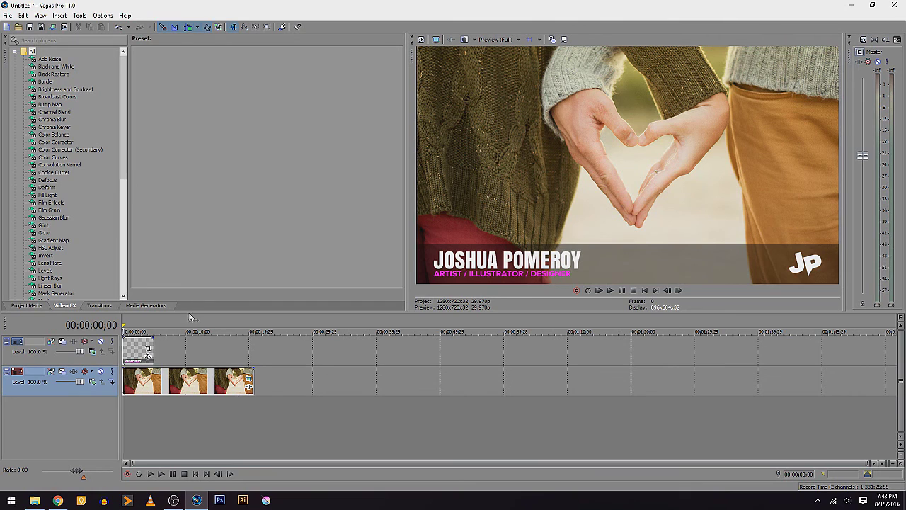
- Lengthen the title overlay event, add a fade-in at its start, and show the transitions list
drag(190, 313, 198, 295)
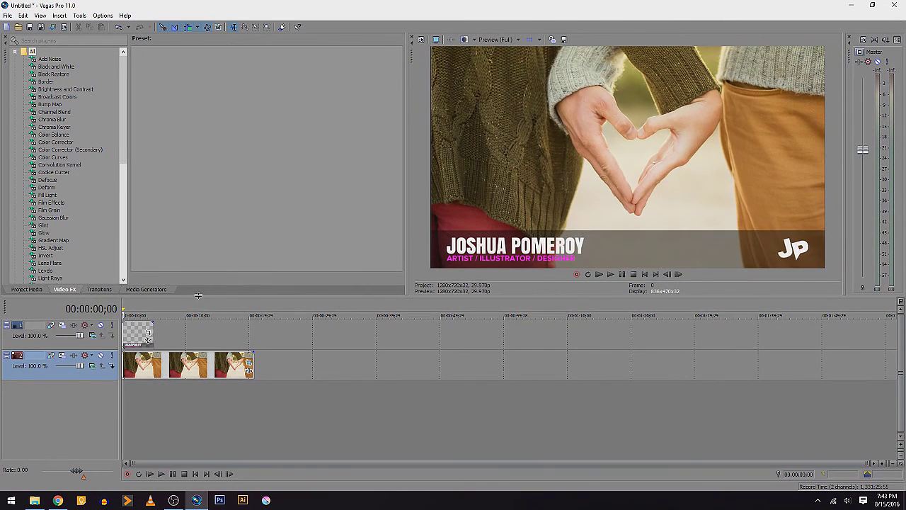
click(155, 332)
drag(154, 333, 216, 366)
click(170, 401)
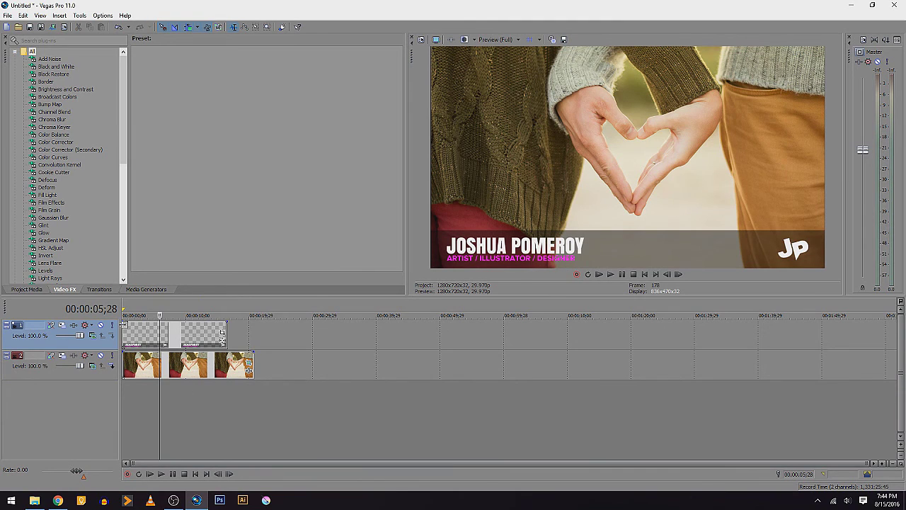
drag(124, 322, 136, 322)
click(138, 394)
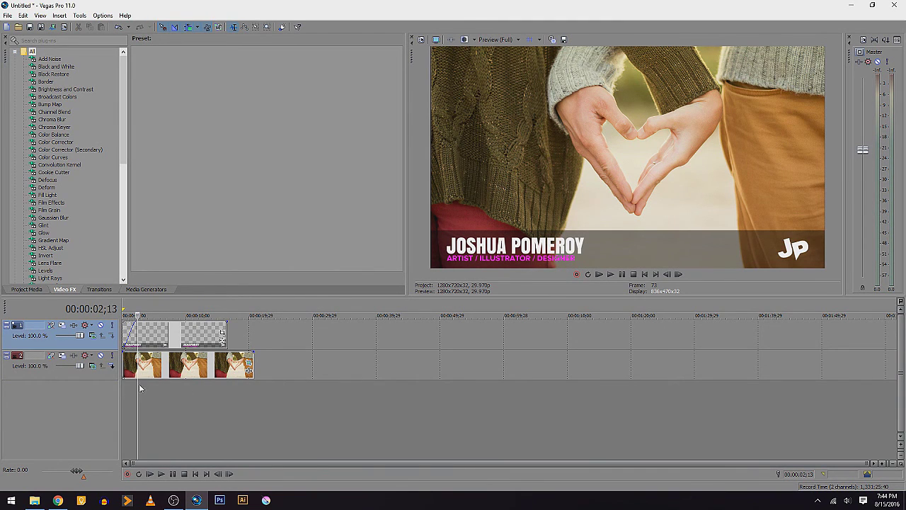
click(126, 389)
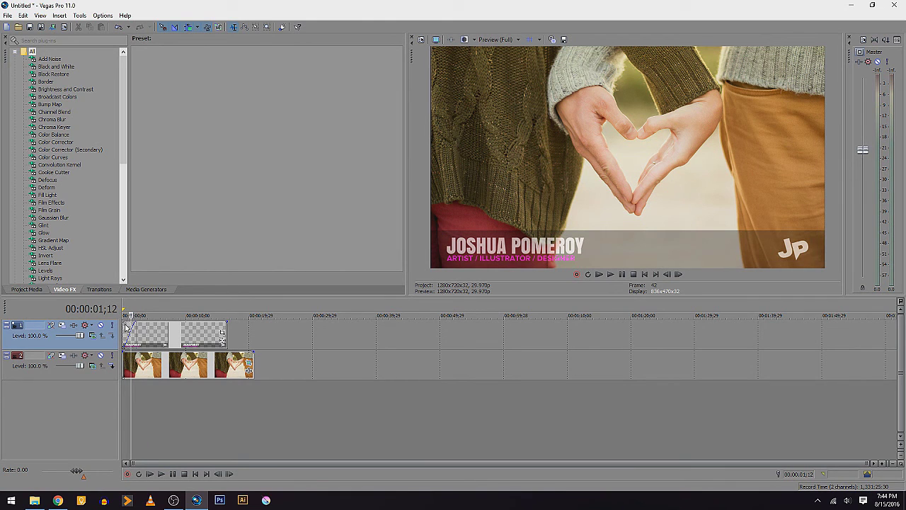
click(100, 291)
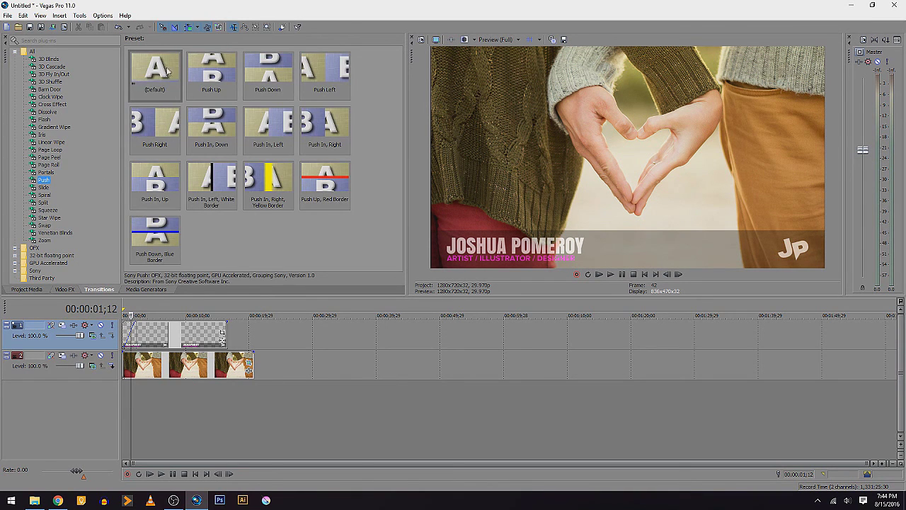
- Apply the Push (Default) transition to the title's start and preview it
drag(167, 68, 133, 341)
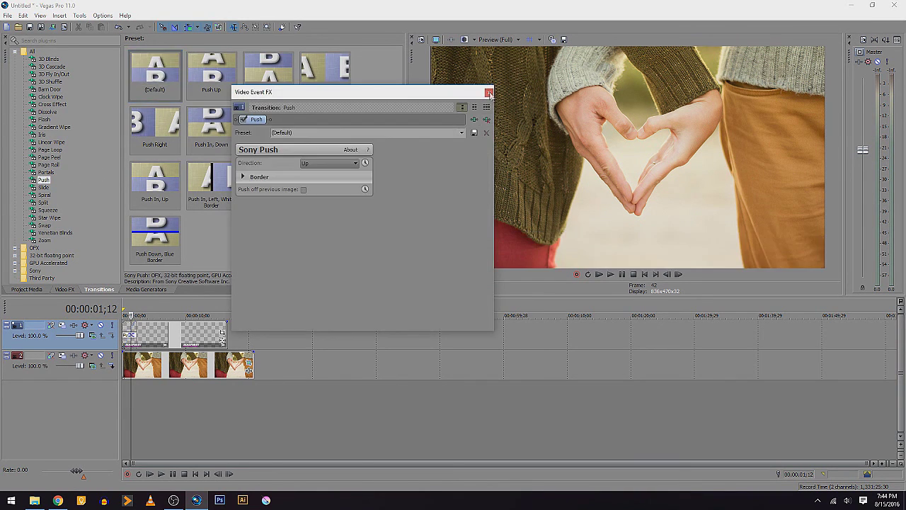
click(489, 93)
click(125, 414)
key(space)
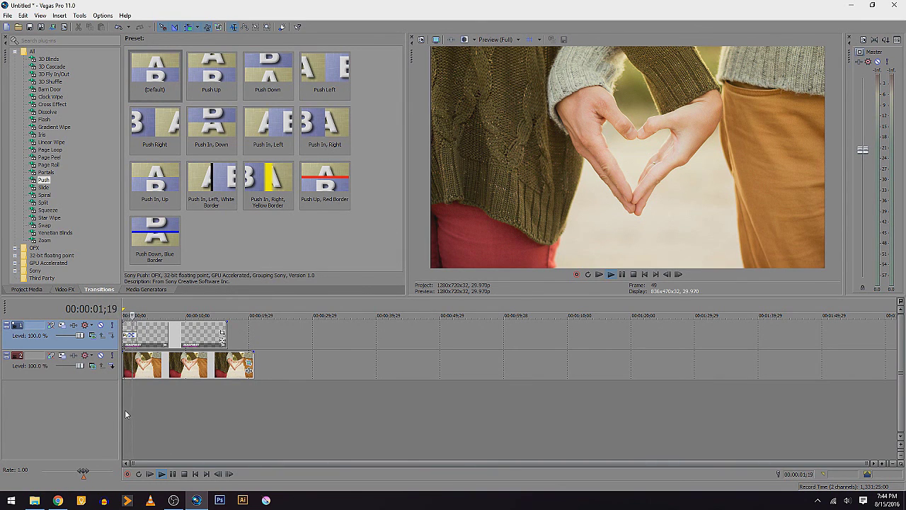
key(space)
drag(131, 403, 135, 402)
key(space)
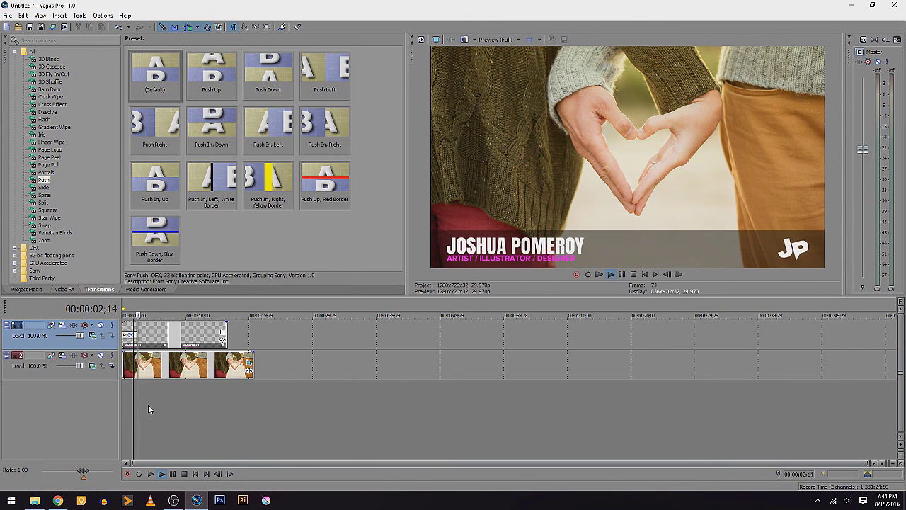
key(space)
key(space)
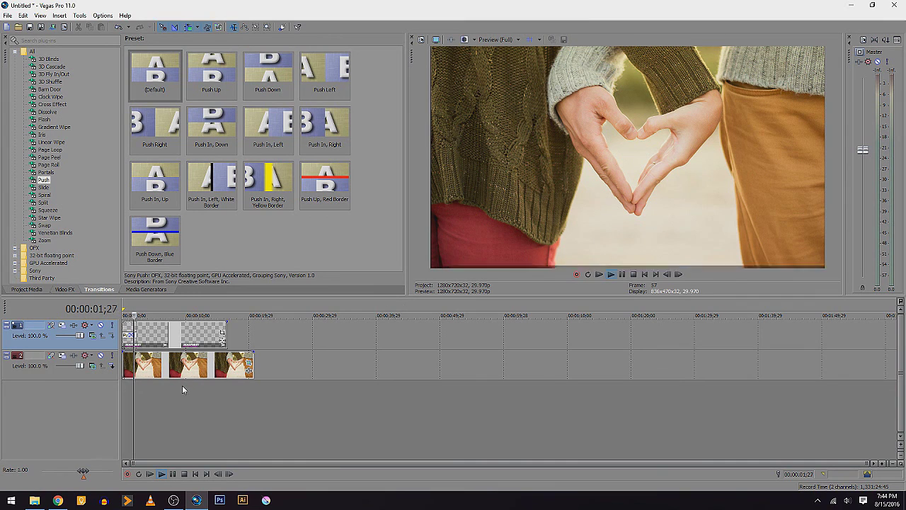
key(space)
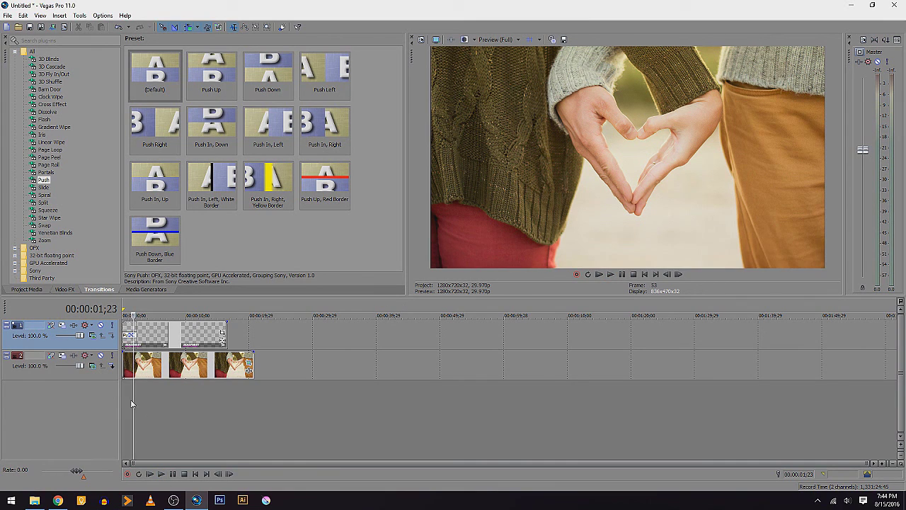
key(space)
key(space)
key(space)
- Shorten the title event, add Push Down at its end, preview, then return to Chrome
drag(226, 333, 155, 323)
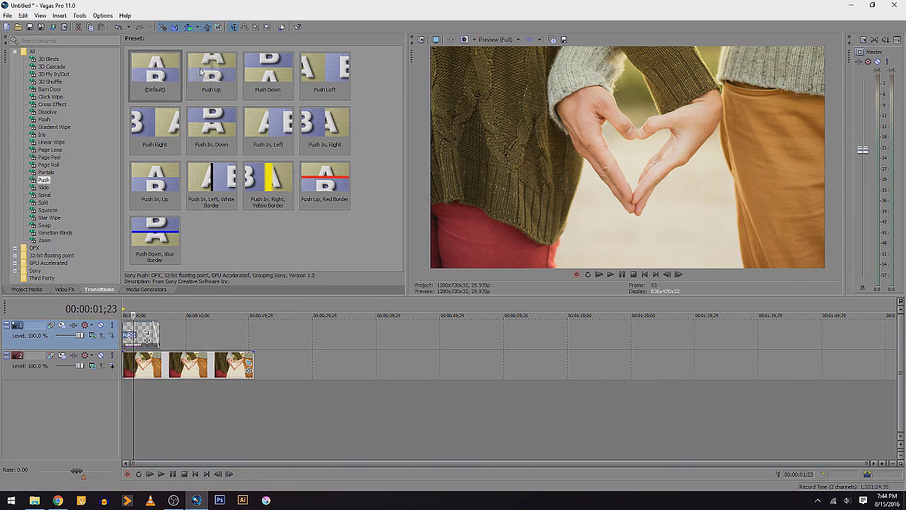
drag(267, 71, 156, 338)
click(145, 411)
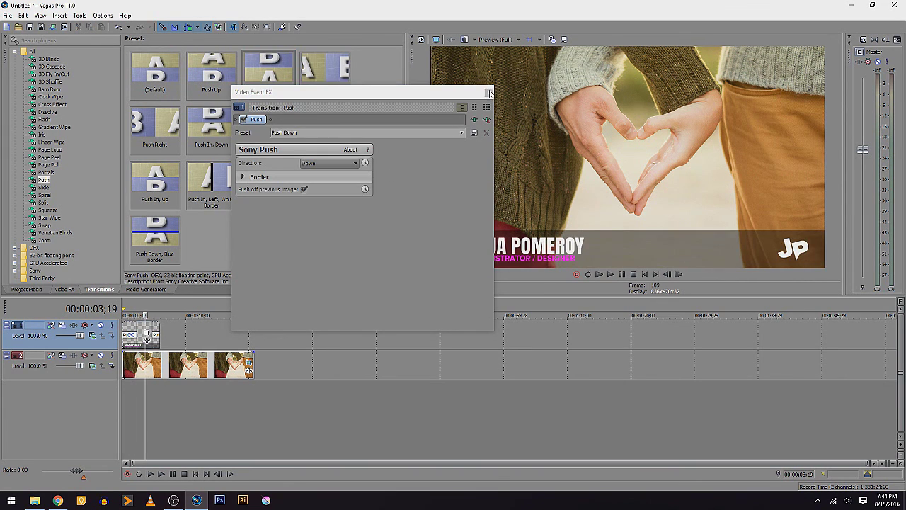
click(488, 92)
key(space)
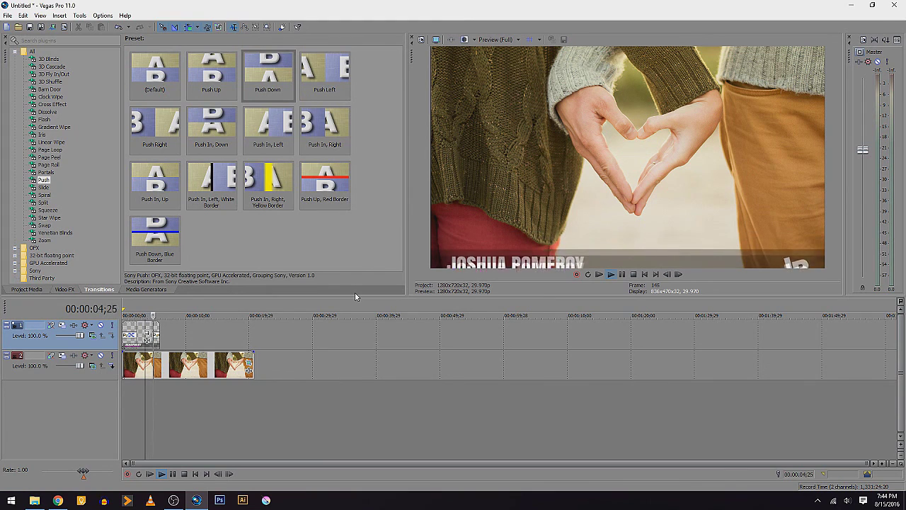
key(space)
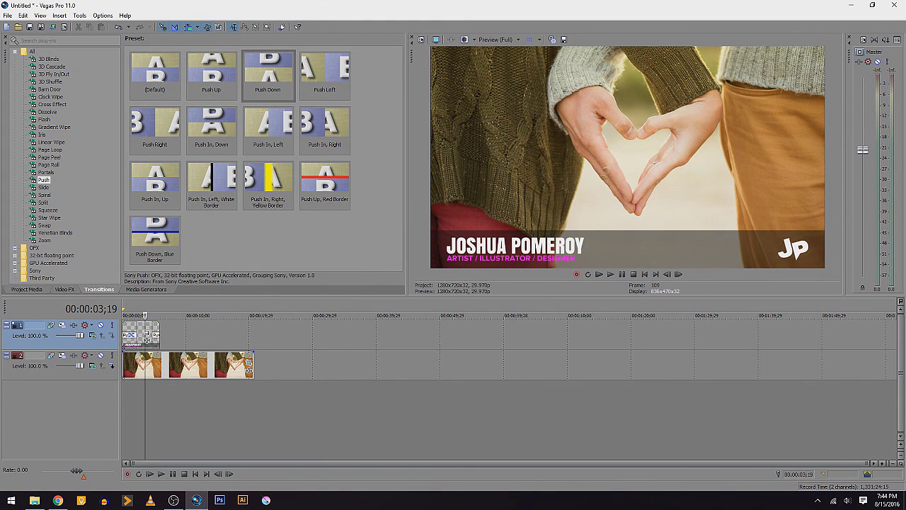
click(850, 6)
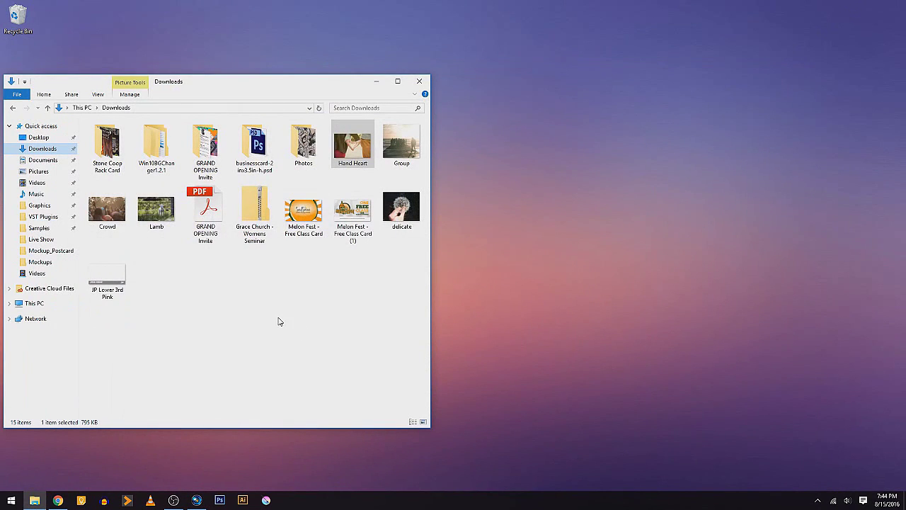
click(58, 500)
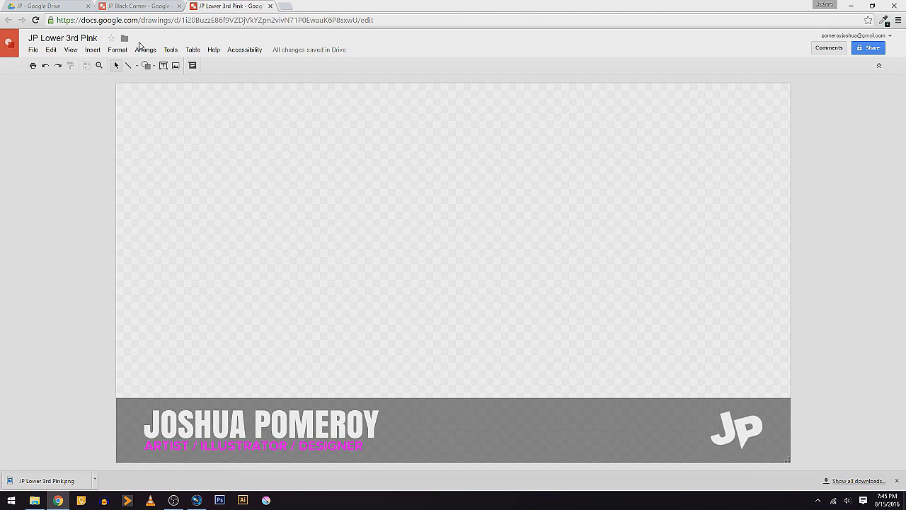